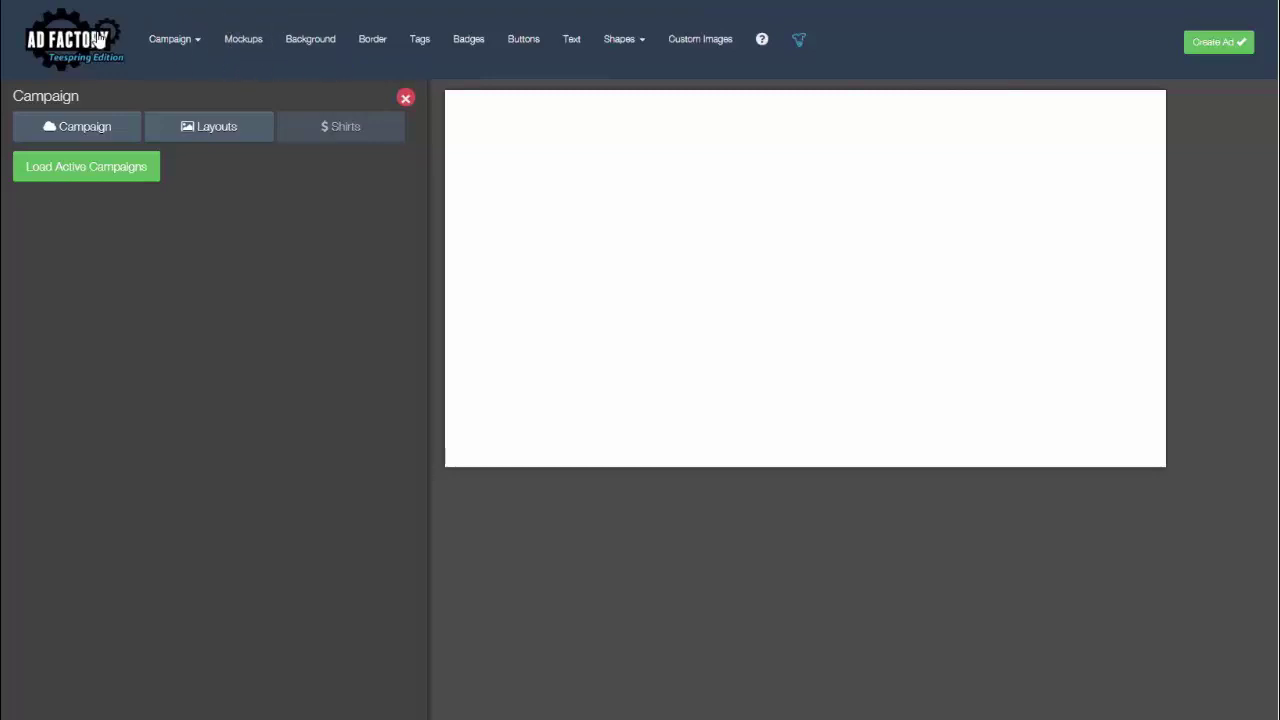
{"action": "left_click", "coordinate": [247, 43]}
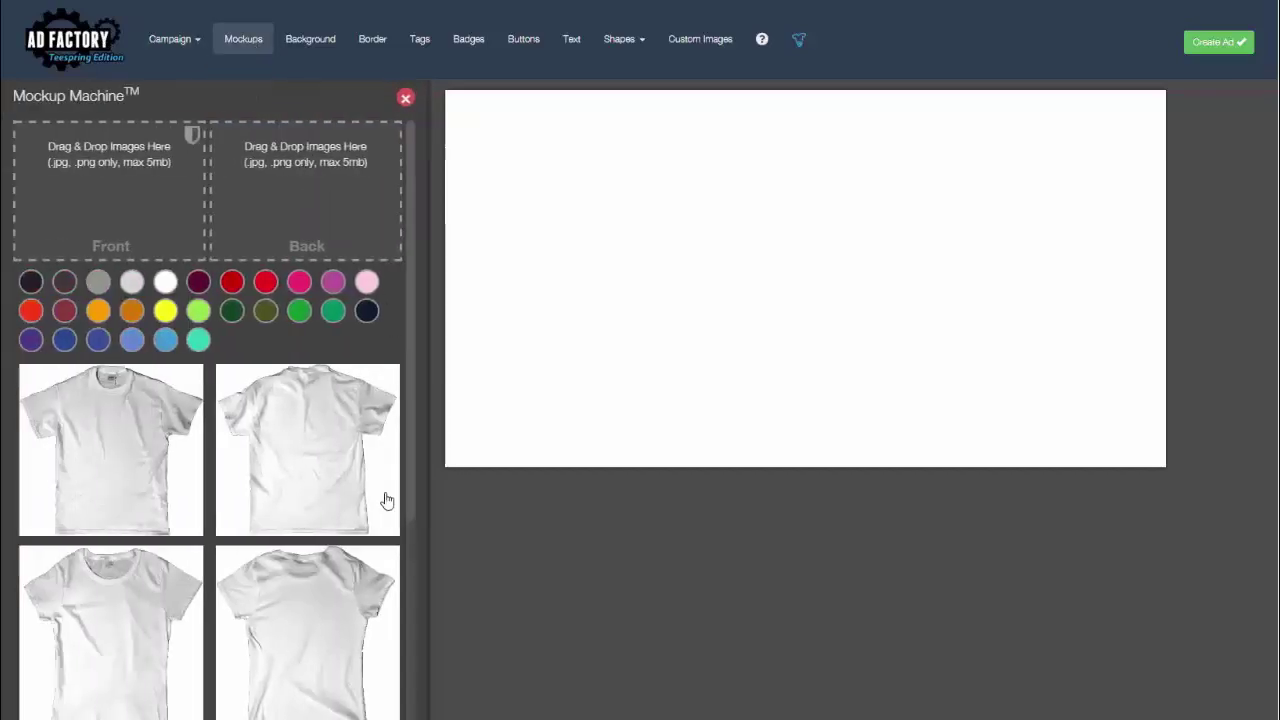
{"action": "scroll", "coordinate": [350, 450], "scroll_direction": "down", "scroll_amount": 5}
{"action": "scroll", "coordinate": [337, 431], "scroll_direction": "down", "scroll_amount": 3}
{"action": "scroll", "coordinate": [330, 489], "scroll_direction": "down", "scroll_amount": 1}
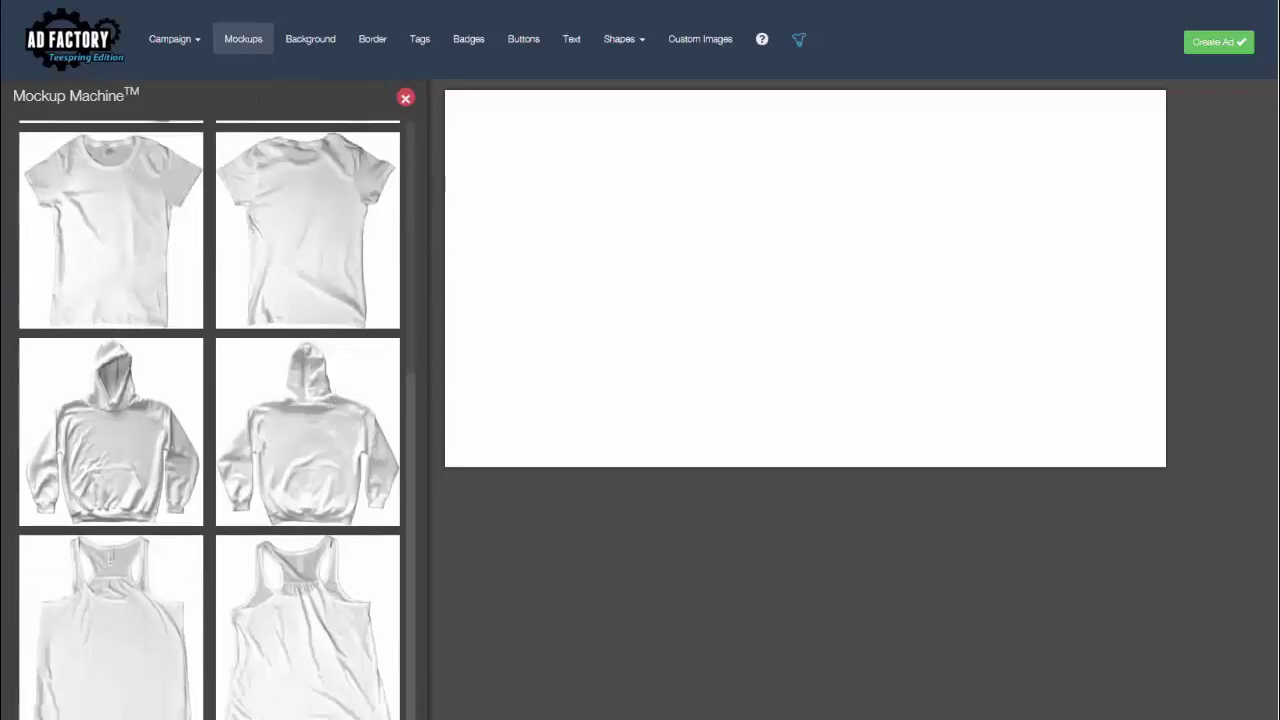
{"action": "scroll", "coordinate": [155, 480], "scroll_direction": "up", "scroll_amount": 6}
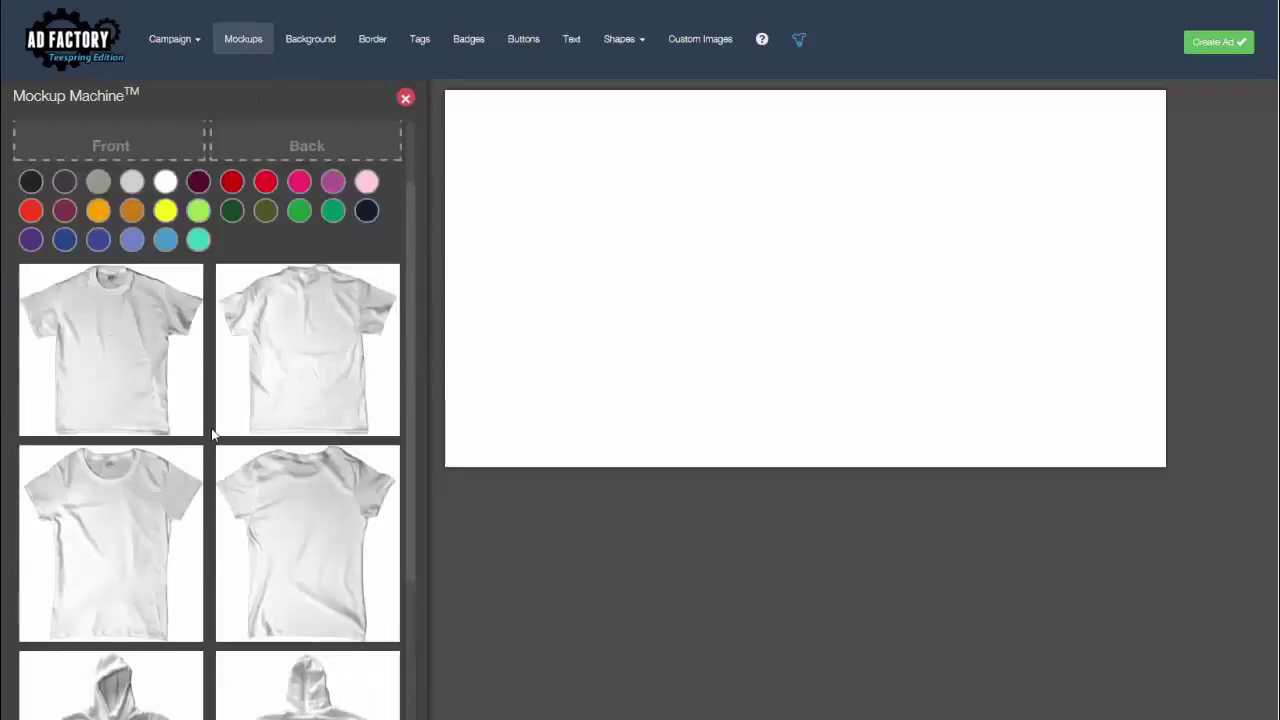
{"action": "scroll", "coordinate": [150, 410], "scroll_direction": "down", "scroll_amount": 3}
{"action": "scroll", "coordinate": [150, 525], "scroll_direction": "down", "scroll_amount": 3}
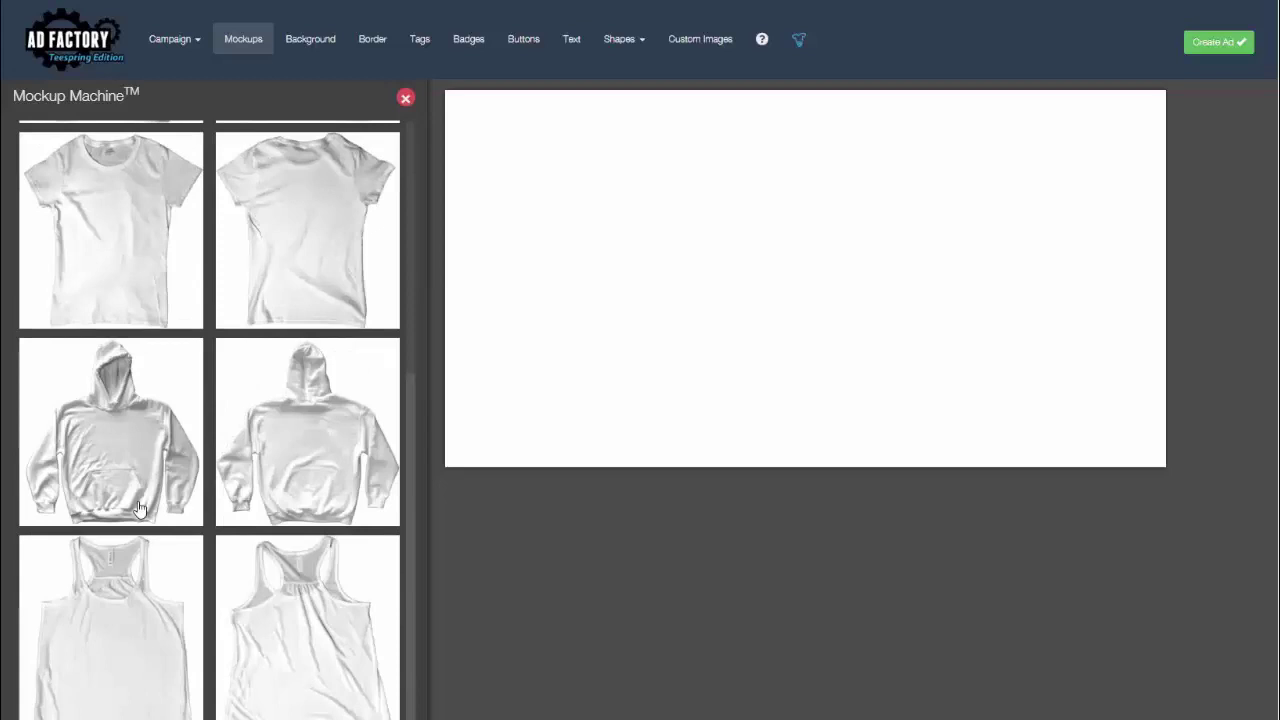
{"action": "scroll", "coordinate": [265, 584], "scroll_direction": "up", "scroll_amount": 2}
{"action": "scroll", "coordinate": [275, 578], "scroll_direction": "up", "scroll_amount": 4}
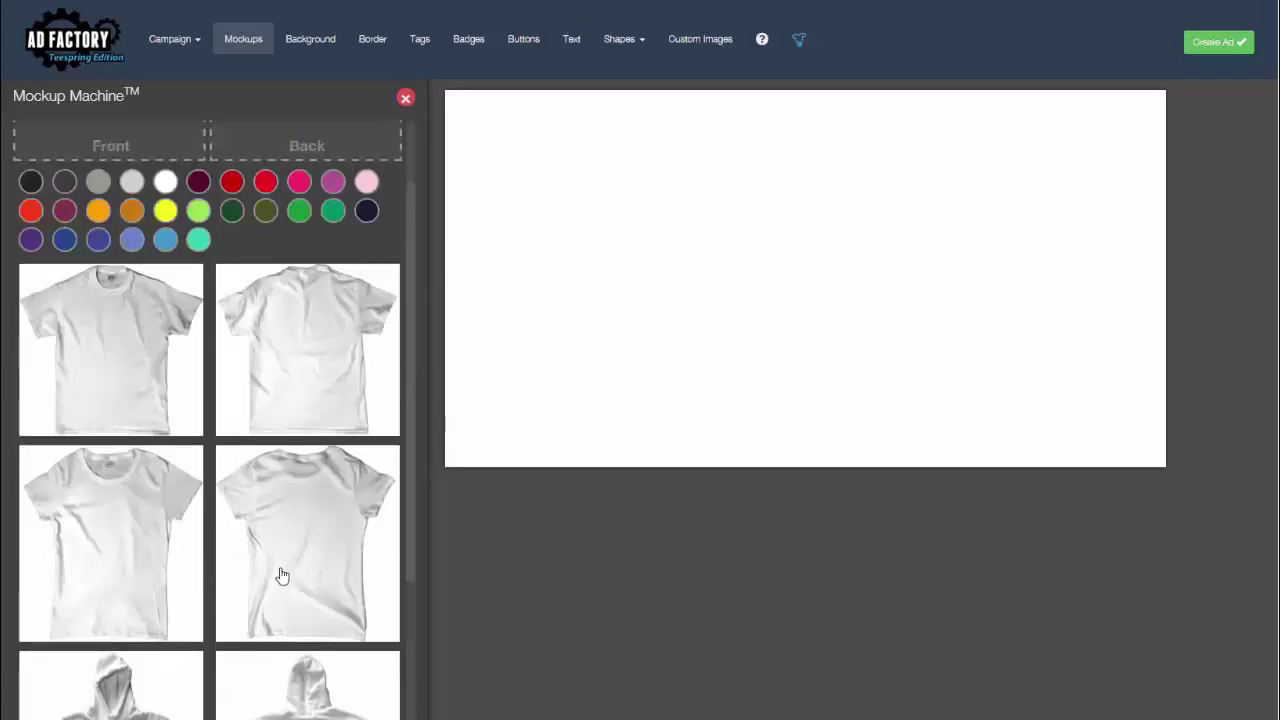
{"action": "scroll", "coordinate": [281, 570], "scroll_direction": "up", "scroll_amount": 2}
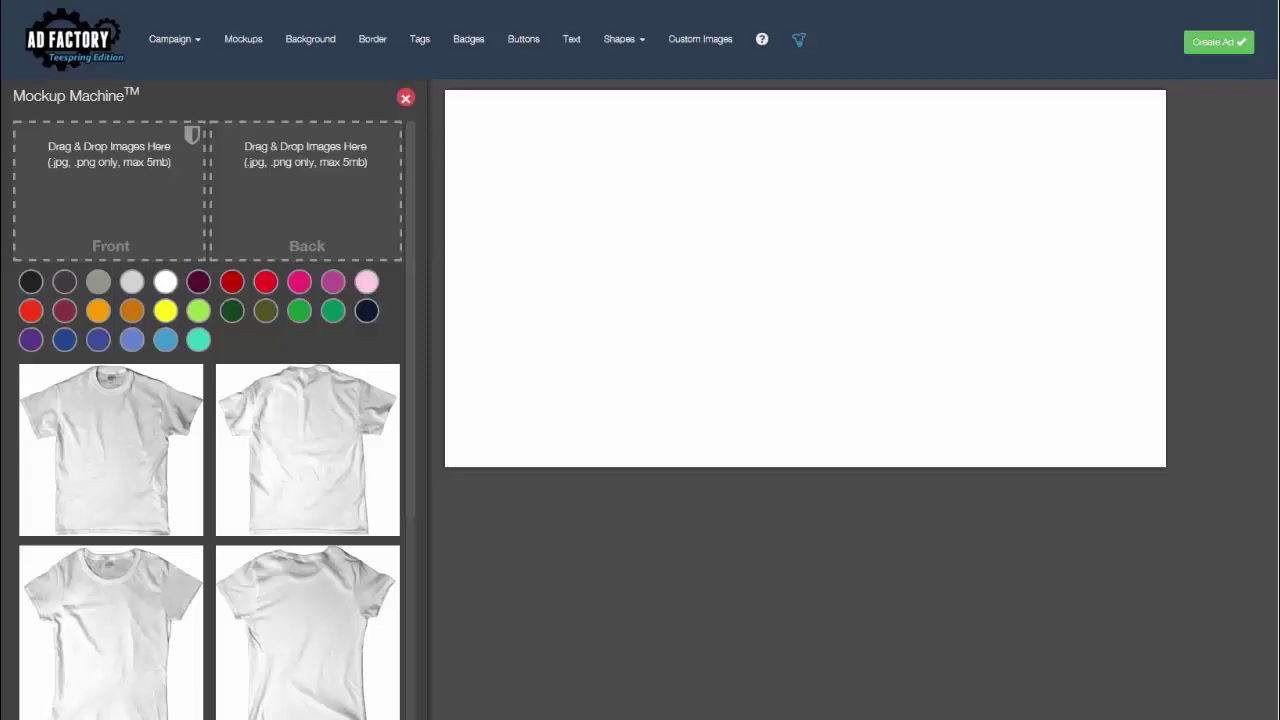
Load the gas-mask art as the front print and place a navy front tee mockup at scale 0.64.
{"action": "left_click_drag", "start_coordinate": [34, 162], "coordinate": [84, 179]}
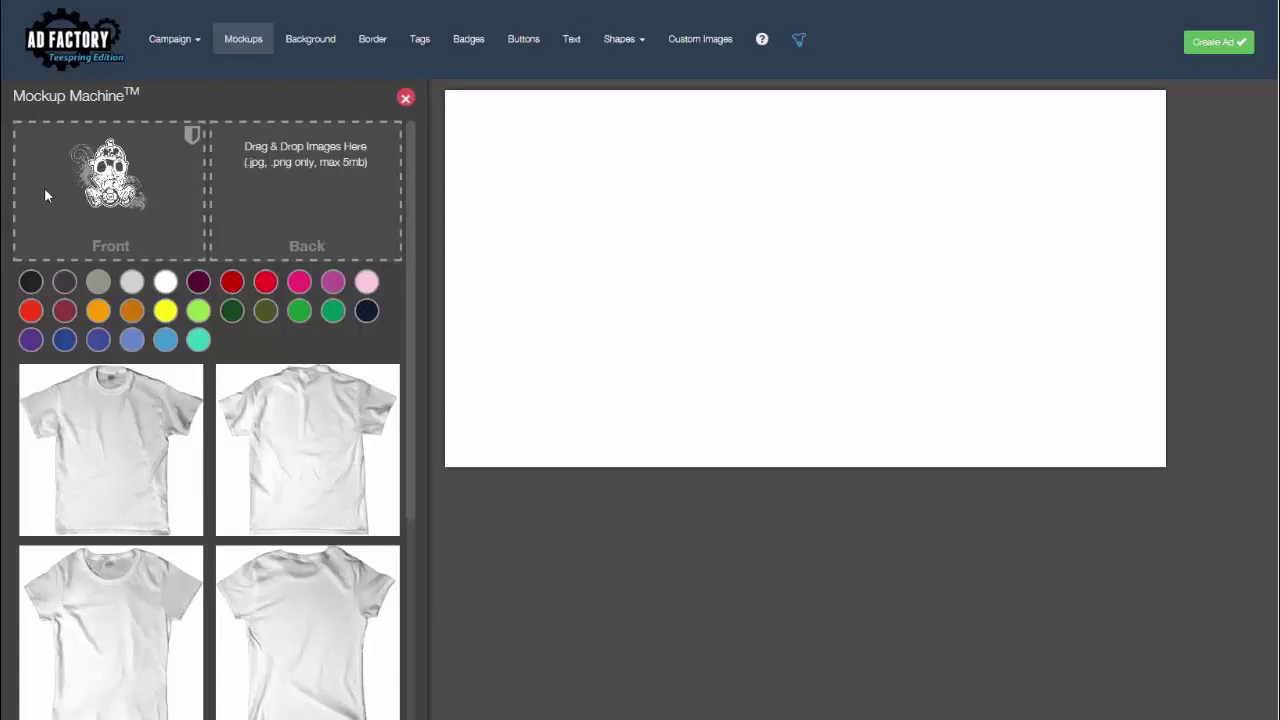
{"action": "left_click", "coordinate": [366, 311]}
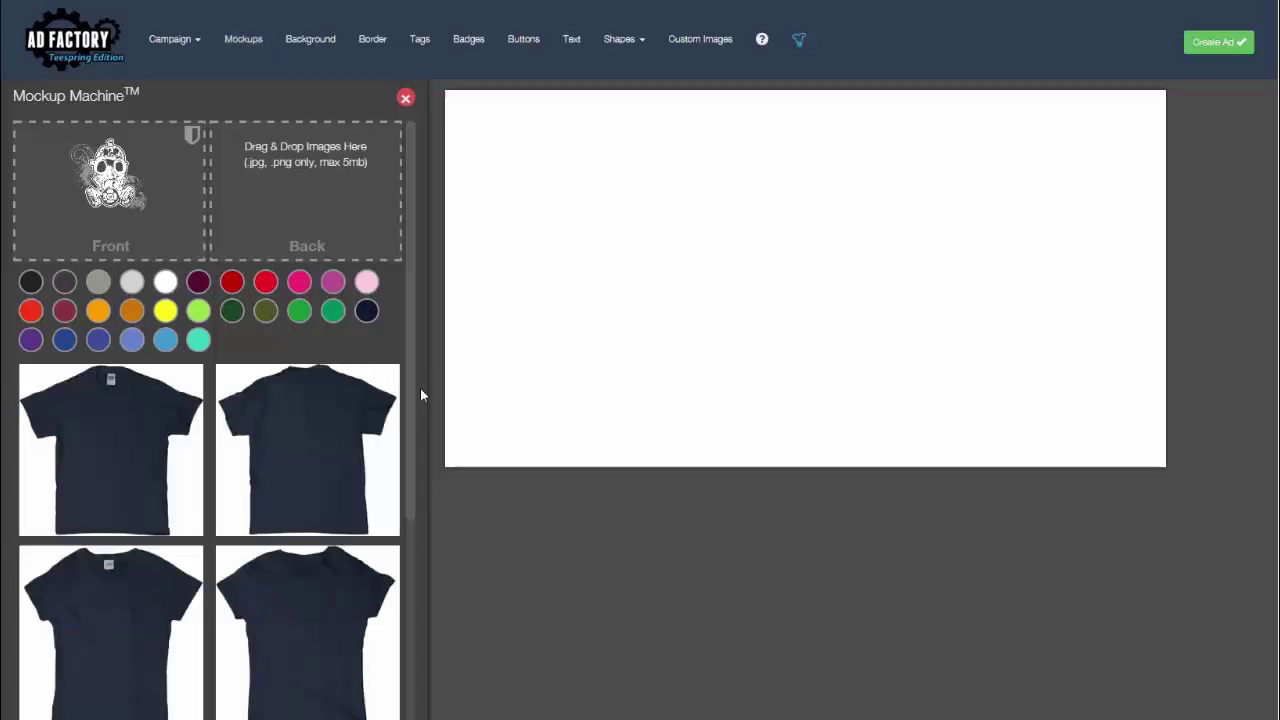
{"action": "scroll", "coordinate": [232, 442], "scroll_direction": "down", "scroll_amount": 1}
{"action": "scroll", "coordinate": [185, 363], "scroll_direction": "up", "scroll_amount": 1}
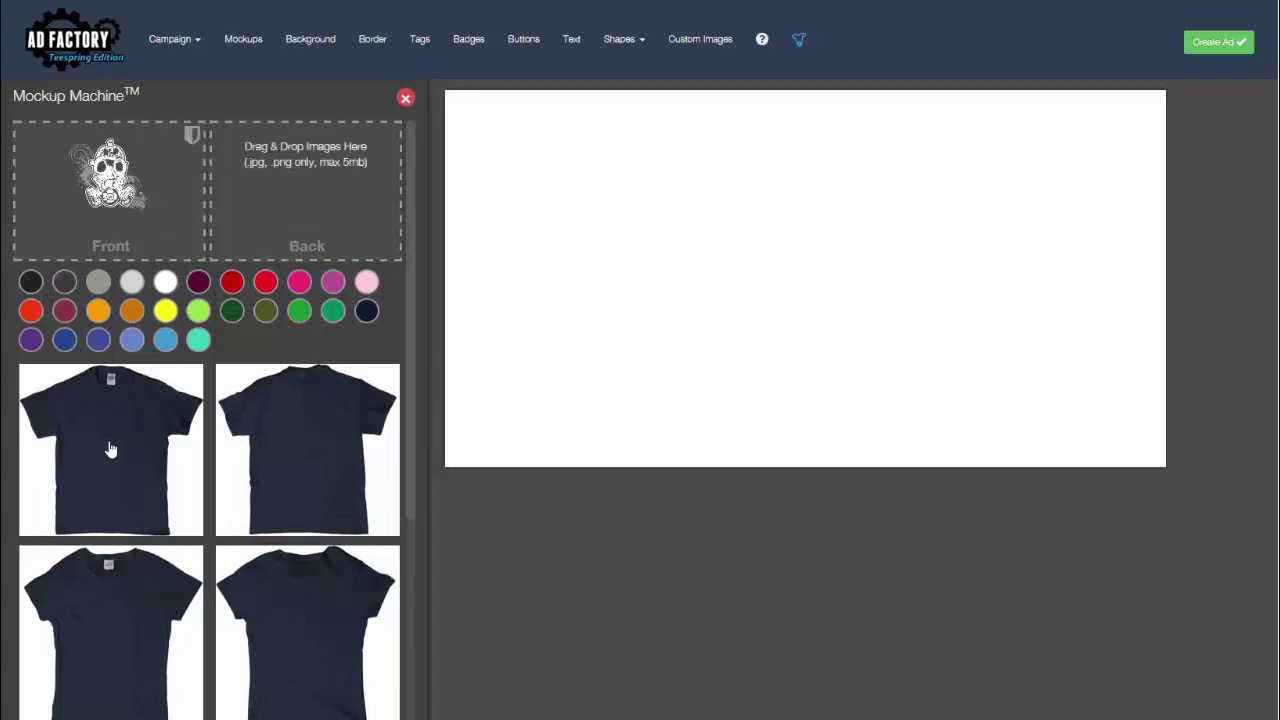
{"action": "left_click", "coordinate": [113, 538]}
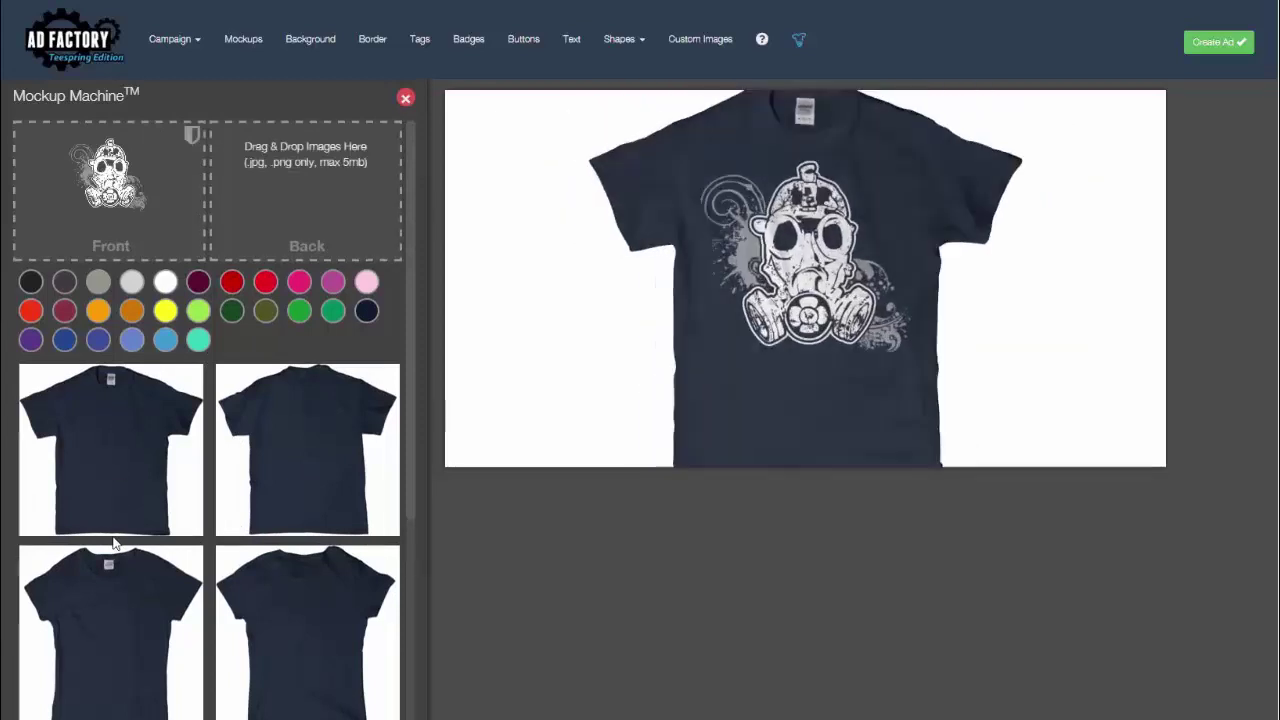
{"action": "left_click", "coordinate": [757, 300]}
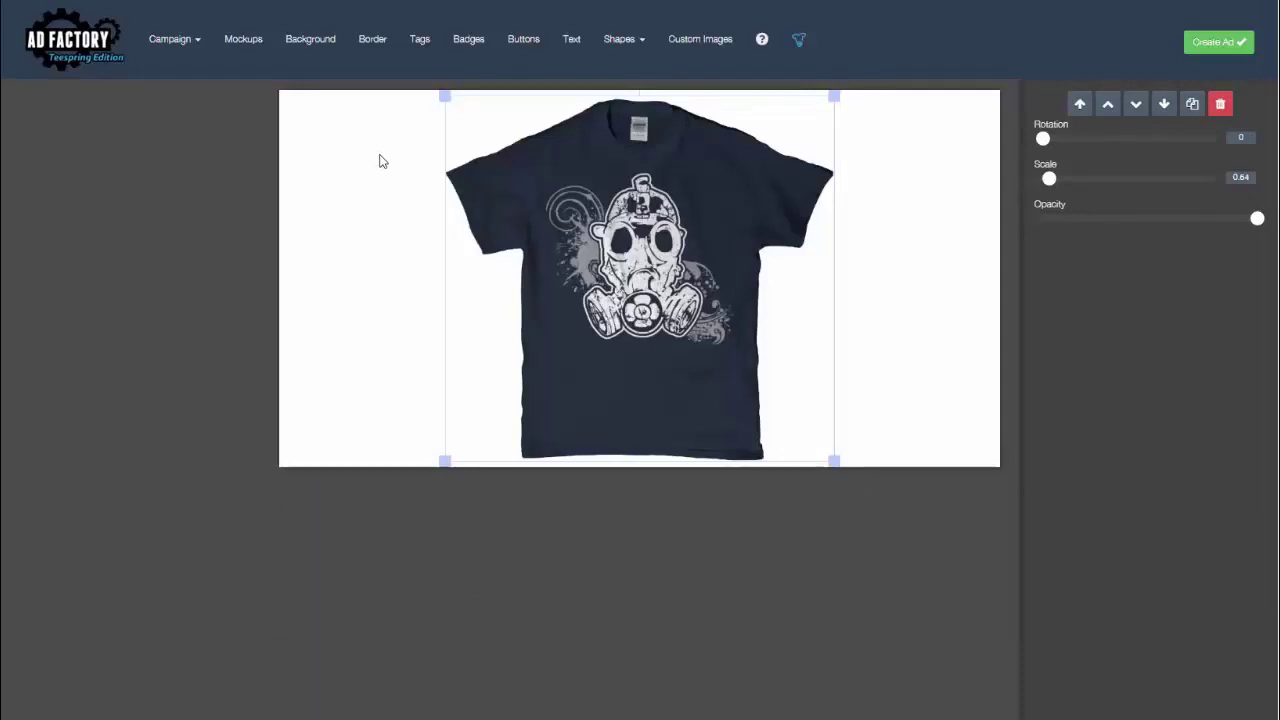
Add a red front gas-mask tee and move it left of the navy one.
{"action": "left_click", "coordinate": [245, 42]}
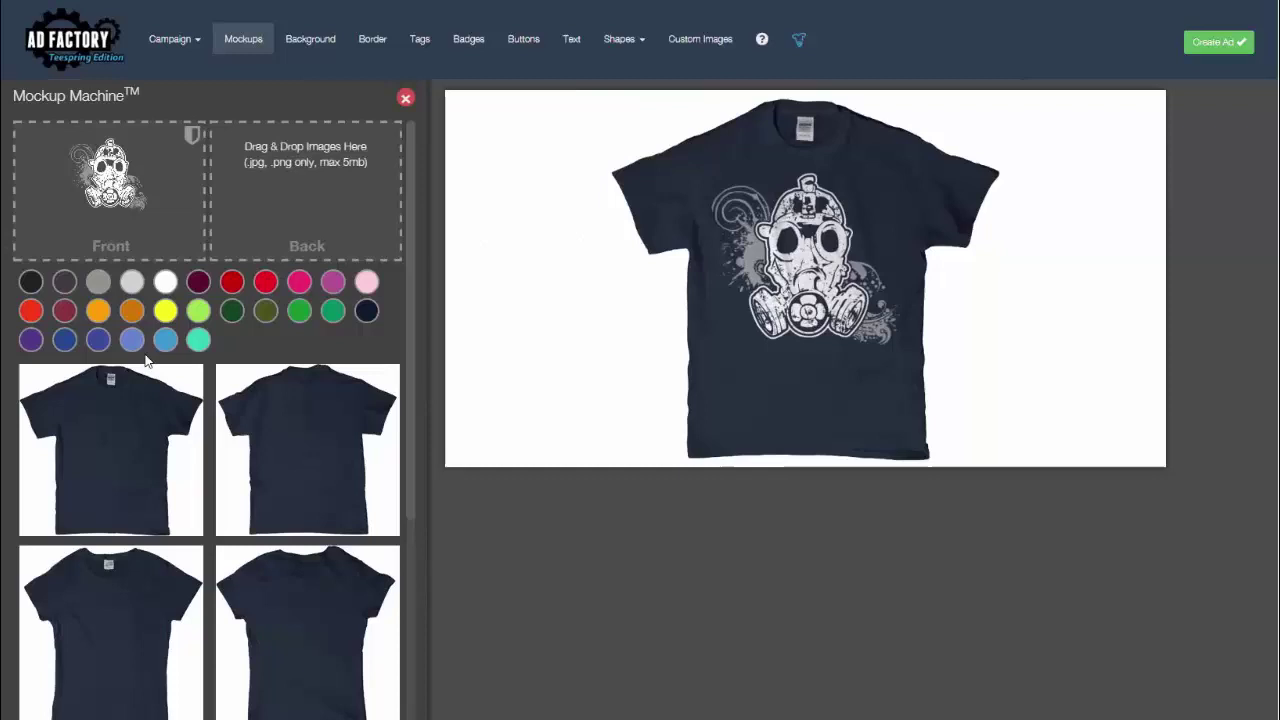
{"action": "left_click", "coordinate": [231, 281]}
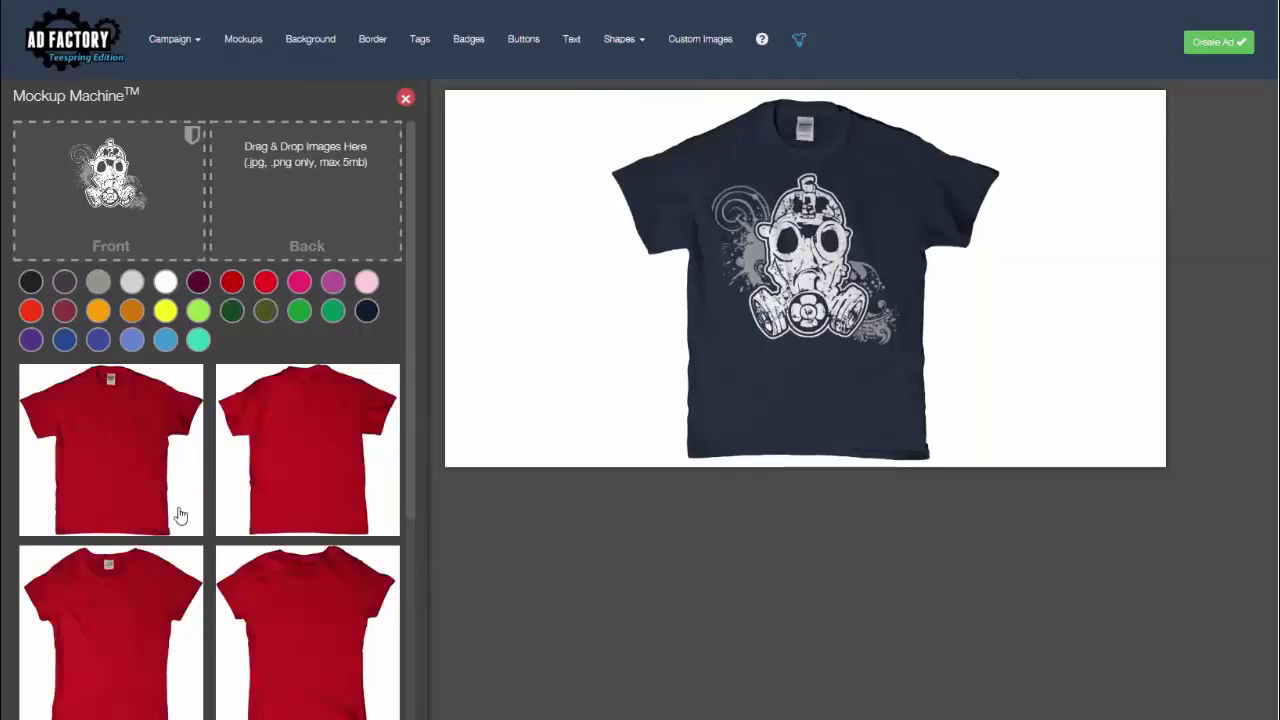
{"action": "scroll", "coordinate": [126, 569], "scroll_direction": "down", "scroll_amount": 3}
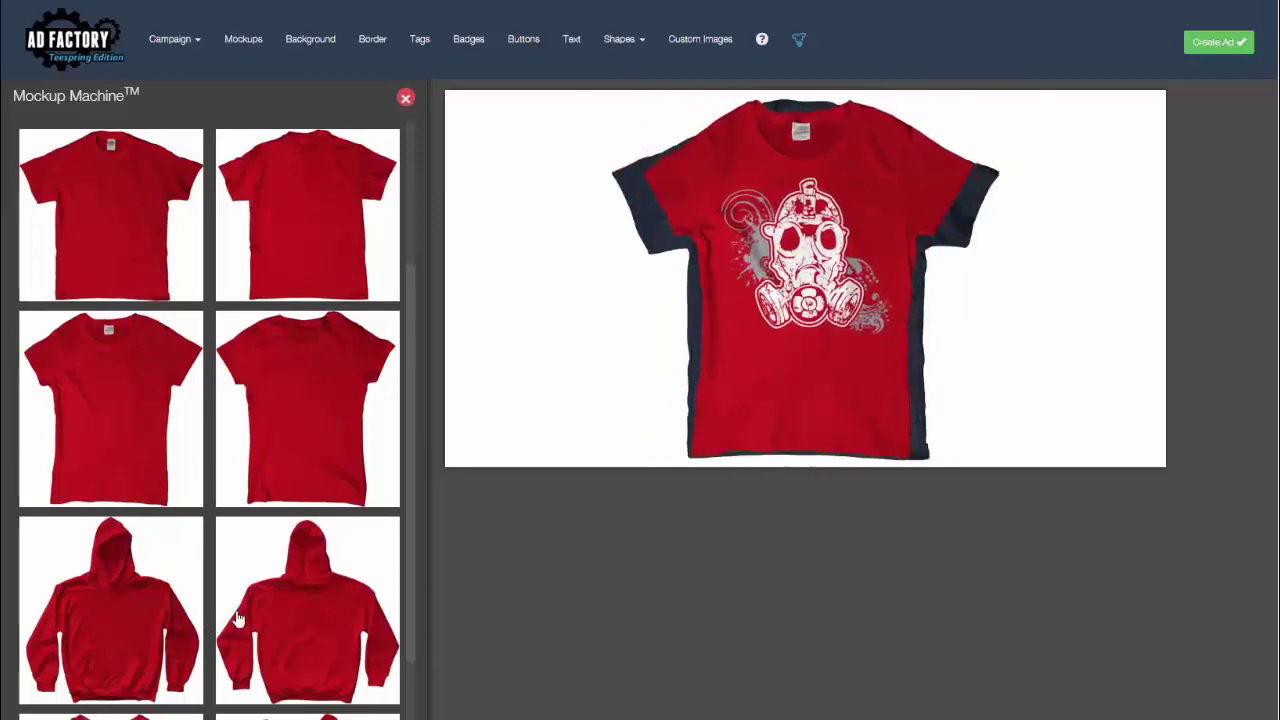
{"action": "left_click", "coordinate": [705, 230]}
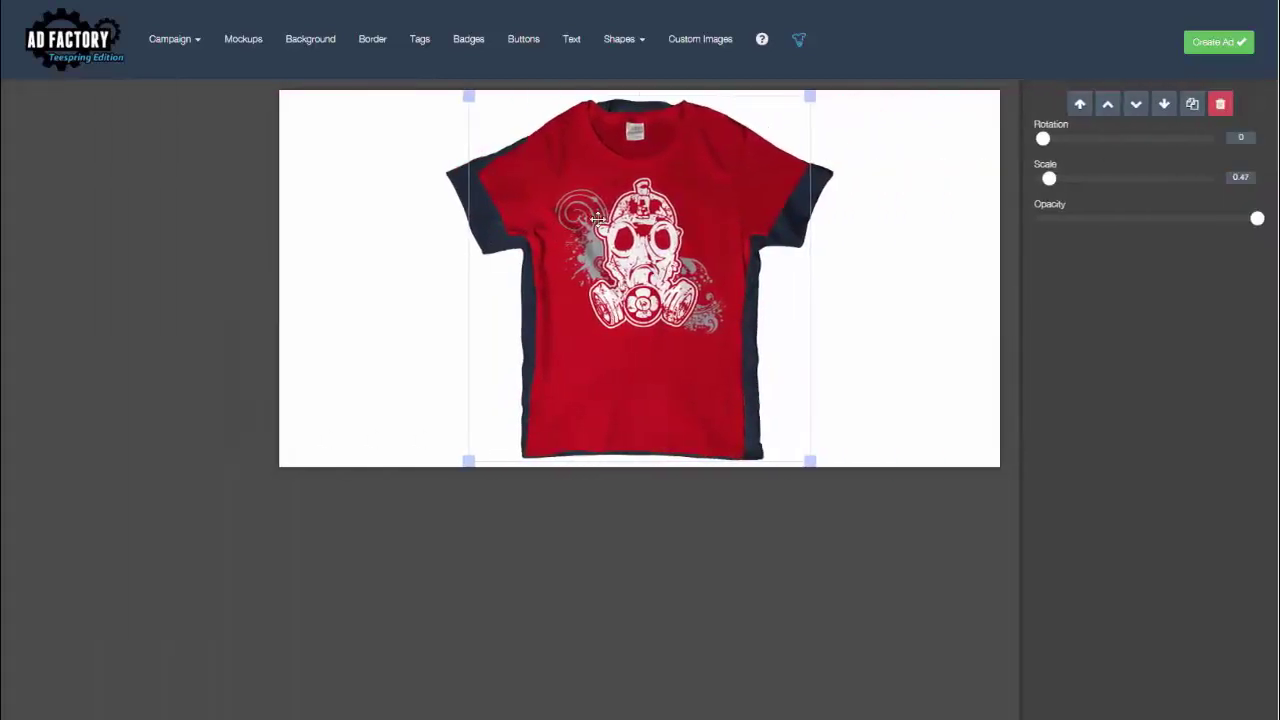
{"action": "left_click_drag", "start_coordinate": [597, 217], "coordinate": [420, 217]}
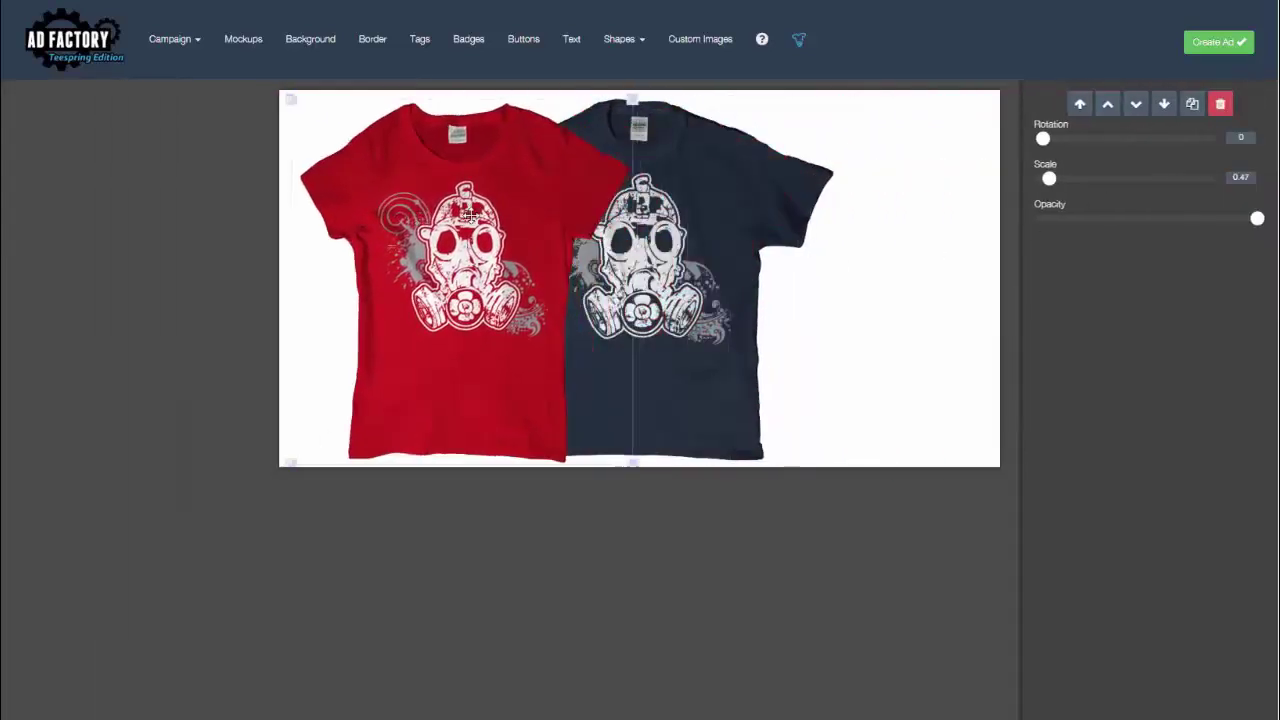
{"action": "left_click_drag", "start_coordinate": [523, 223], "coordinate": [503, 214]}
Tilt and enlarge the red shirt and move the navy shirt so the two overlap.
{"action": "left_click", "coordinate": [818, 215]}
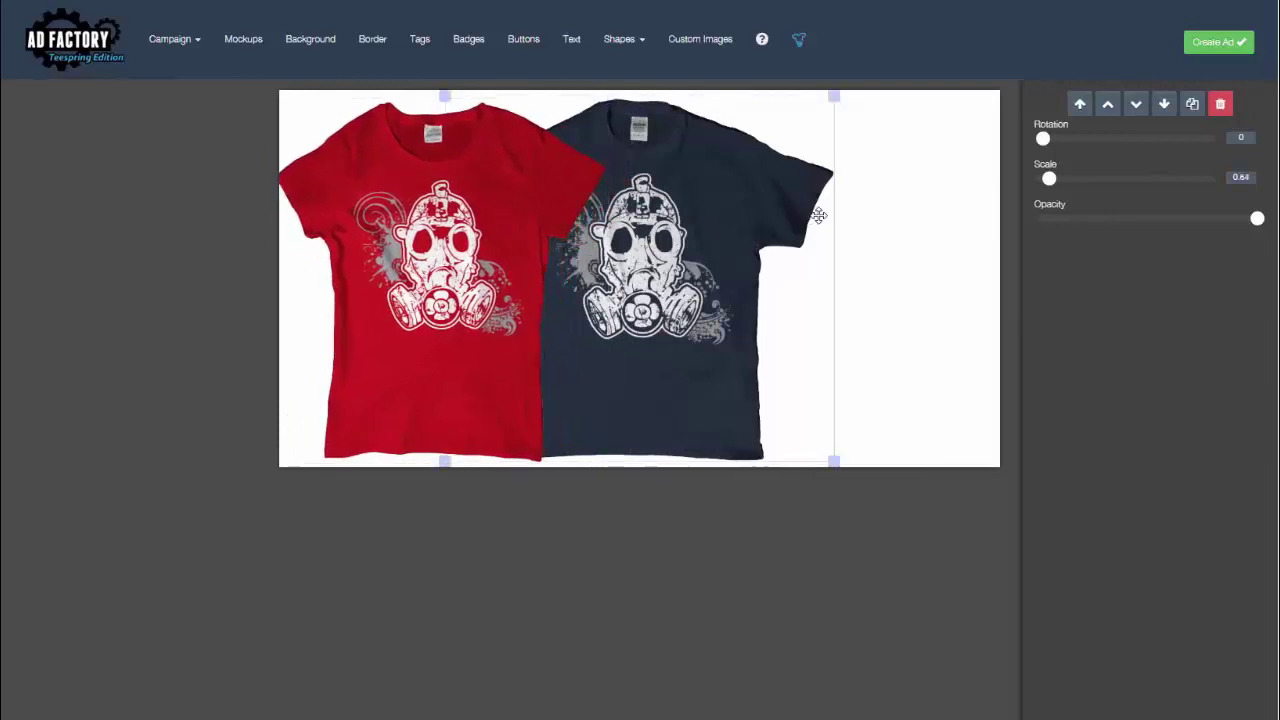
{"action": "left_click_drag", "start_coordinate": [670, 222], "coordinate": [806, 220]}
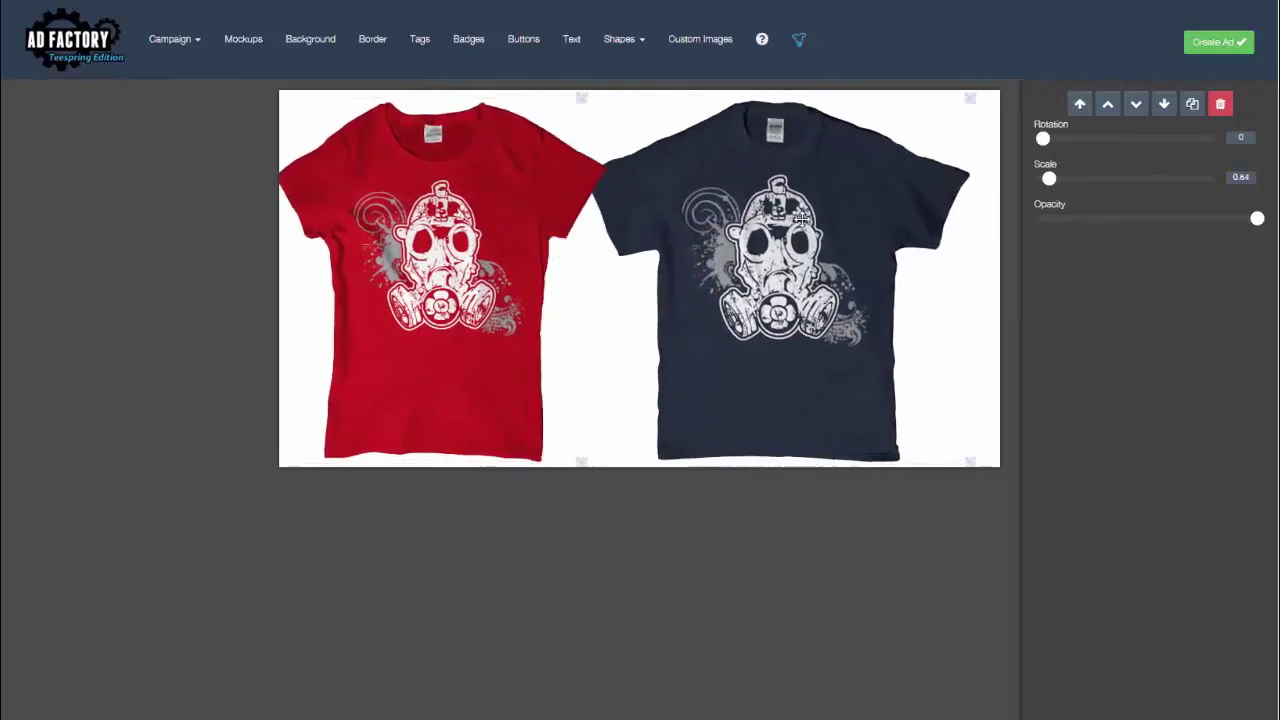
{"action": "left_click", "coordinate": [396, 161]}
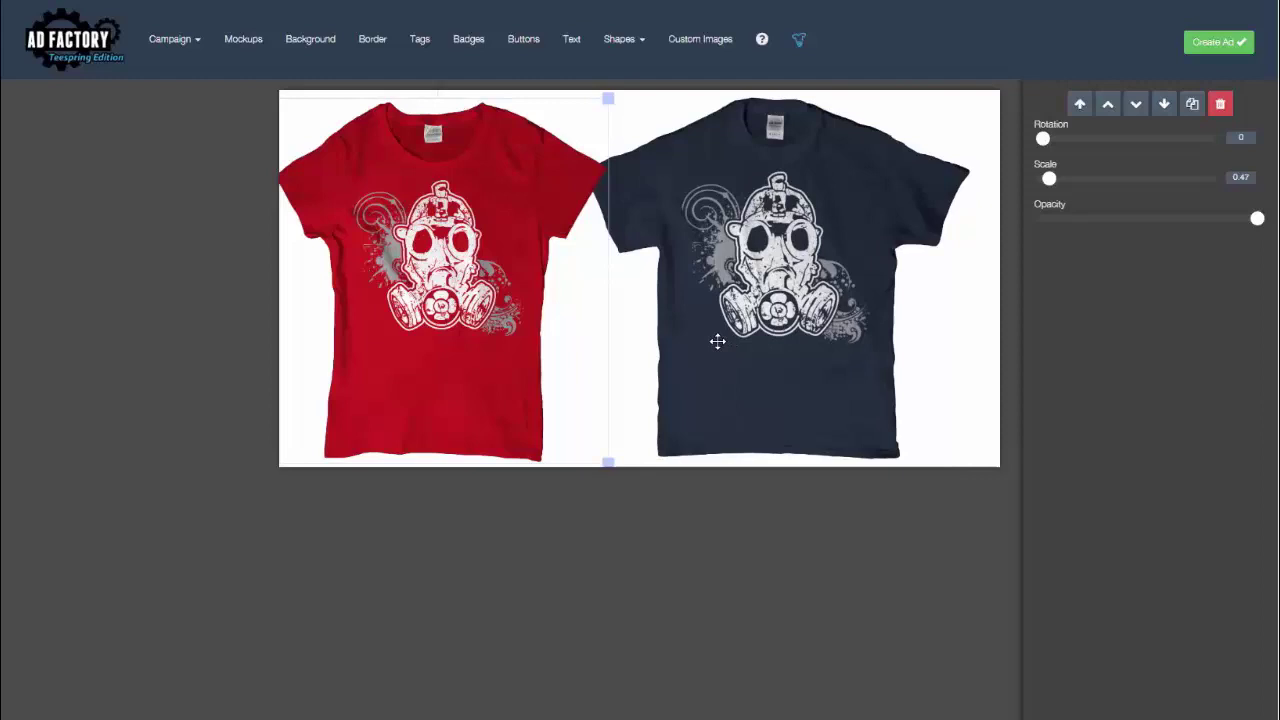
{"action": "mouse_move", "coordinate": [468, 105]}
{"action": "left_mouse_down"}
{"action": "mouse_move", "coordinate": [466, 143]}
{"action": "mouse_move", "coordinate": [466, 114]}
{"action": "left_mouse_up"}
{"action": "left_click_drag", "start_coordinate": [632, 171], "coordinate": [745, 122]}
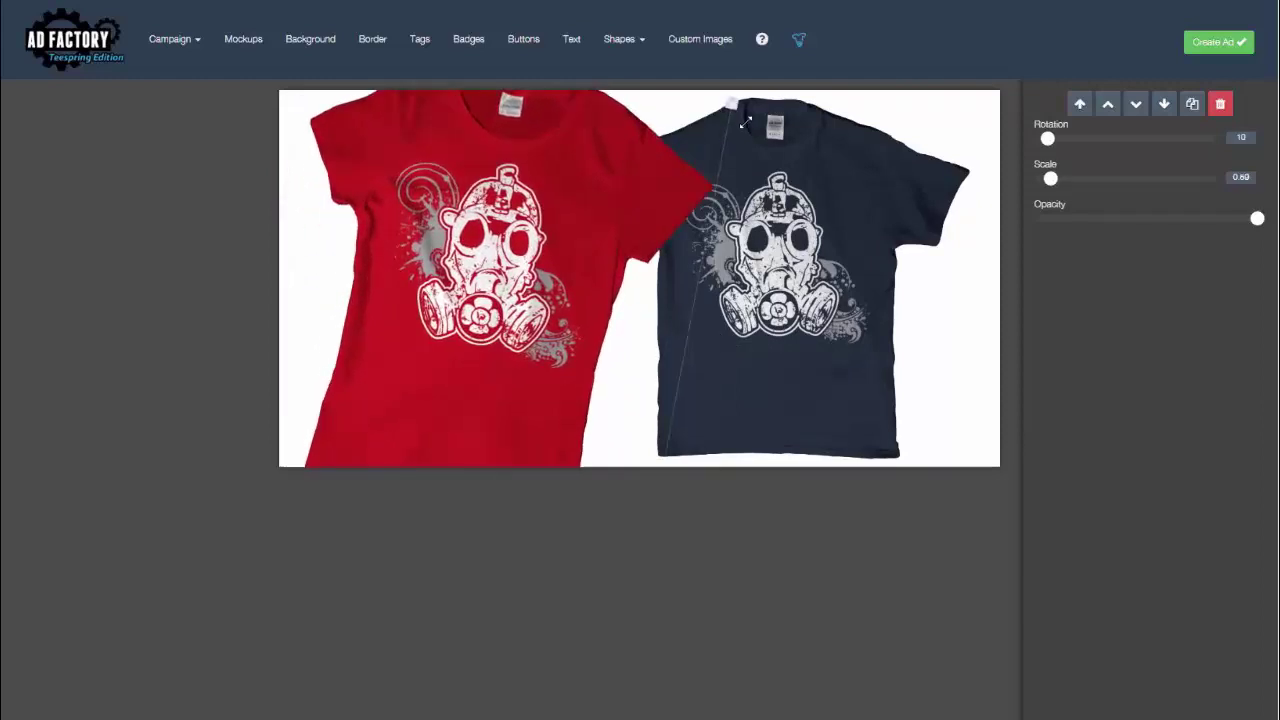
{"action": "left_click_drag", "start_coordinate": [566, 206], "coordinate": [492, 231]}
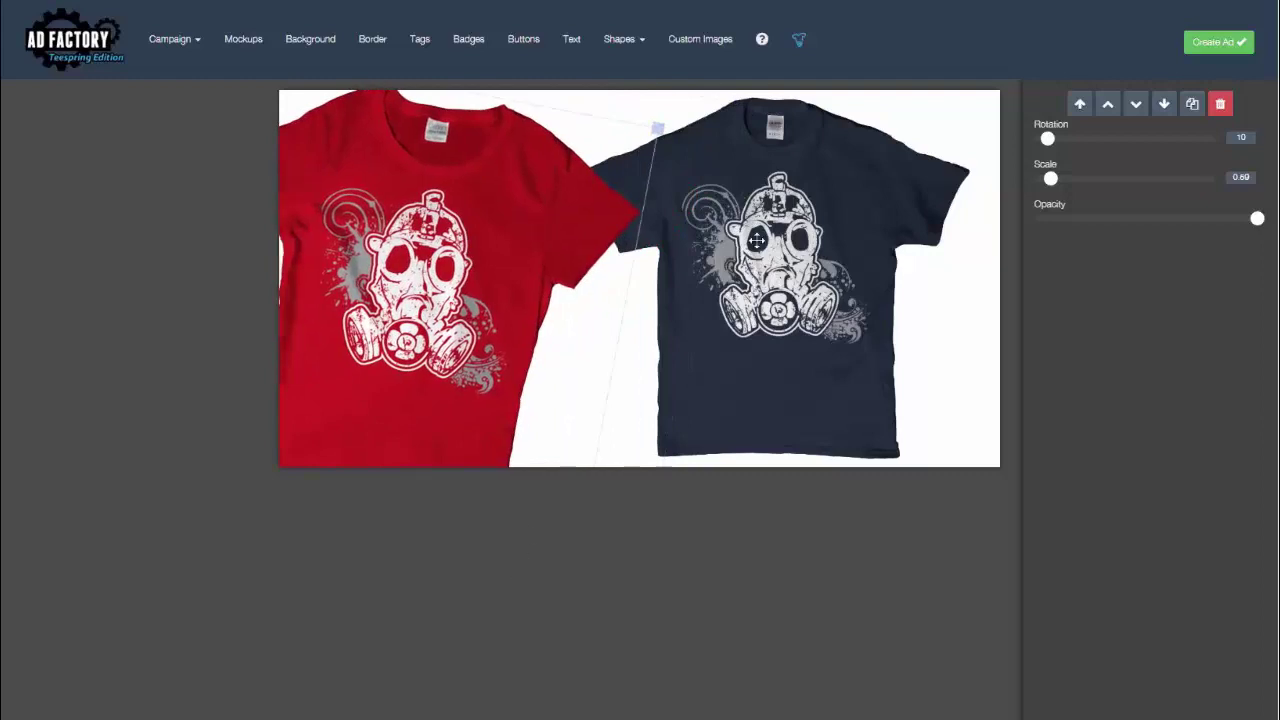
{"action": "left_click_drag", "start_coordinate": [757, 240], "coordinate": [694, 235]}
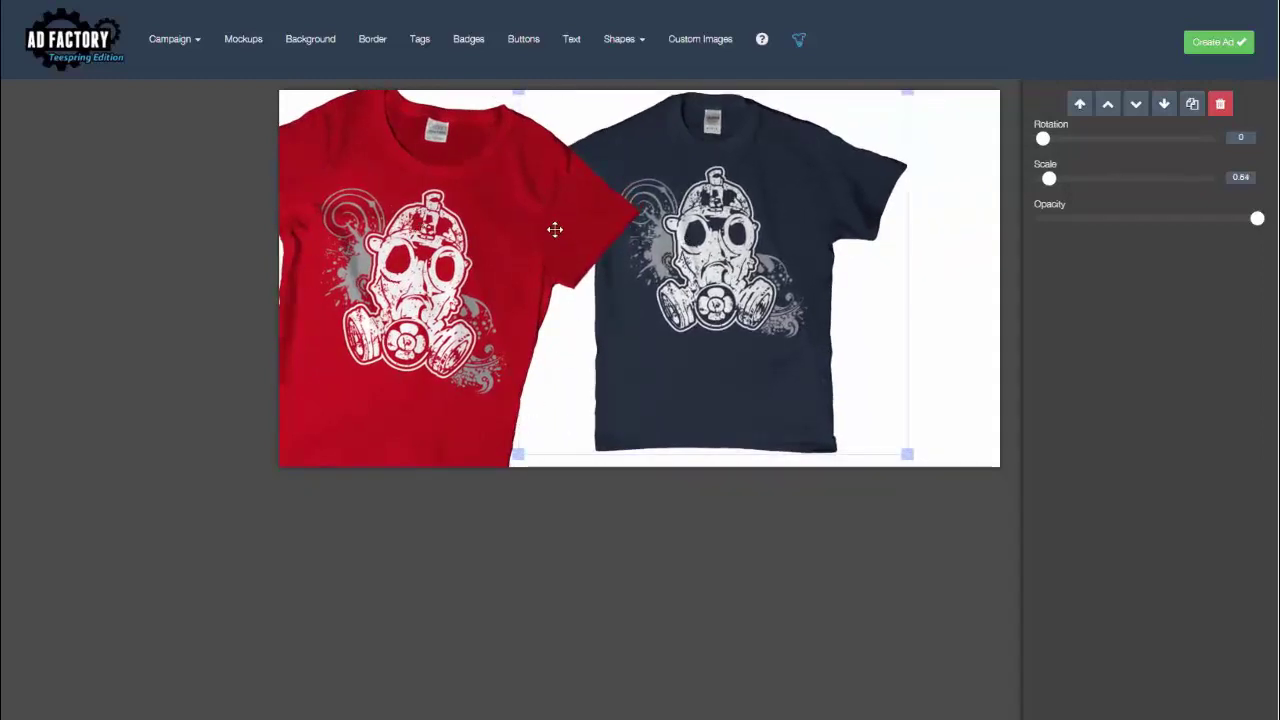
Load the gas-mask art as the back print and add a back-view tee mockup.
{"action": "left_click", "coordinate": [480, 215]}
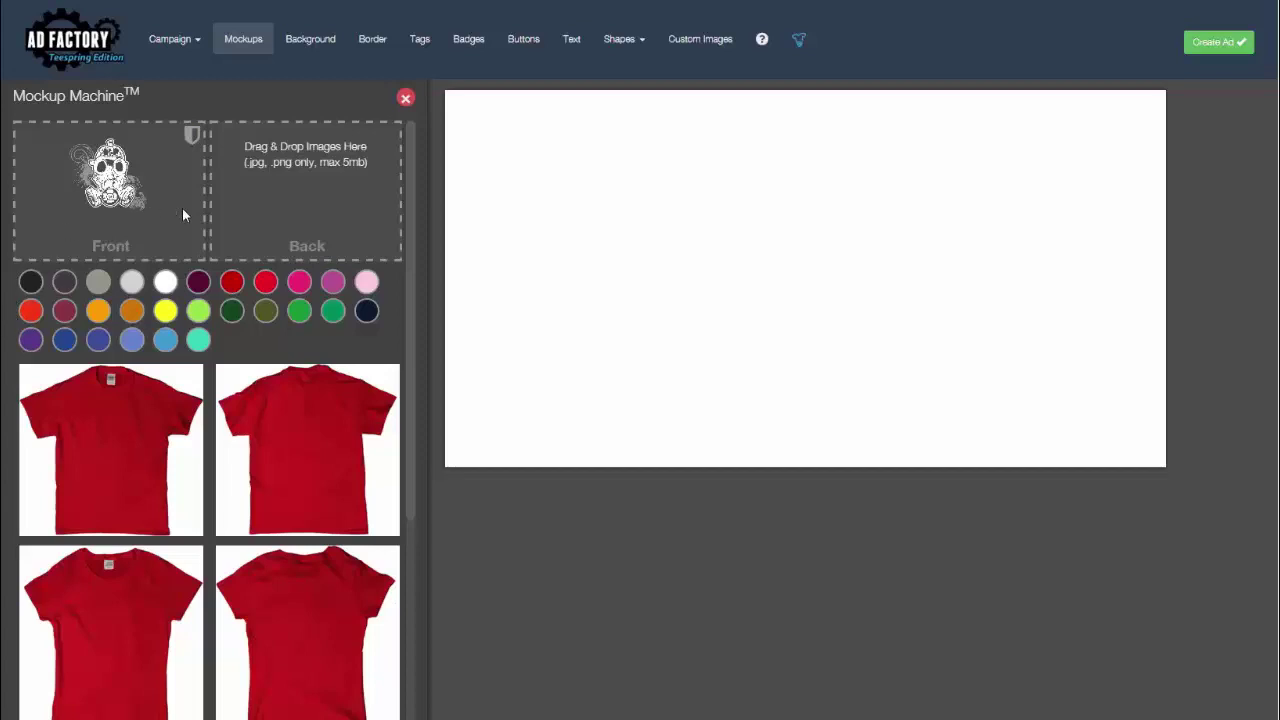
{"action": "left_click_drag", "start_coordinate": [274, 126], "coordinate": [336, 187]}
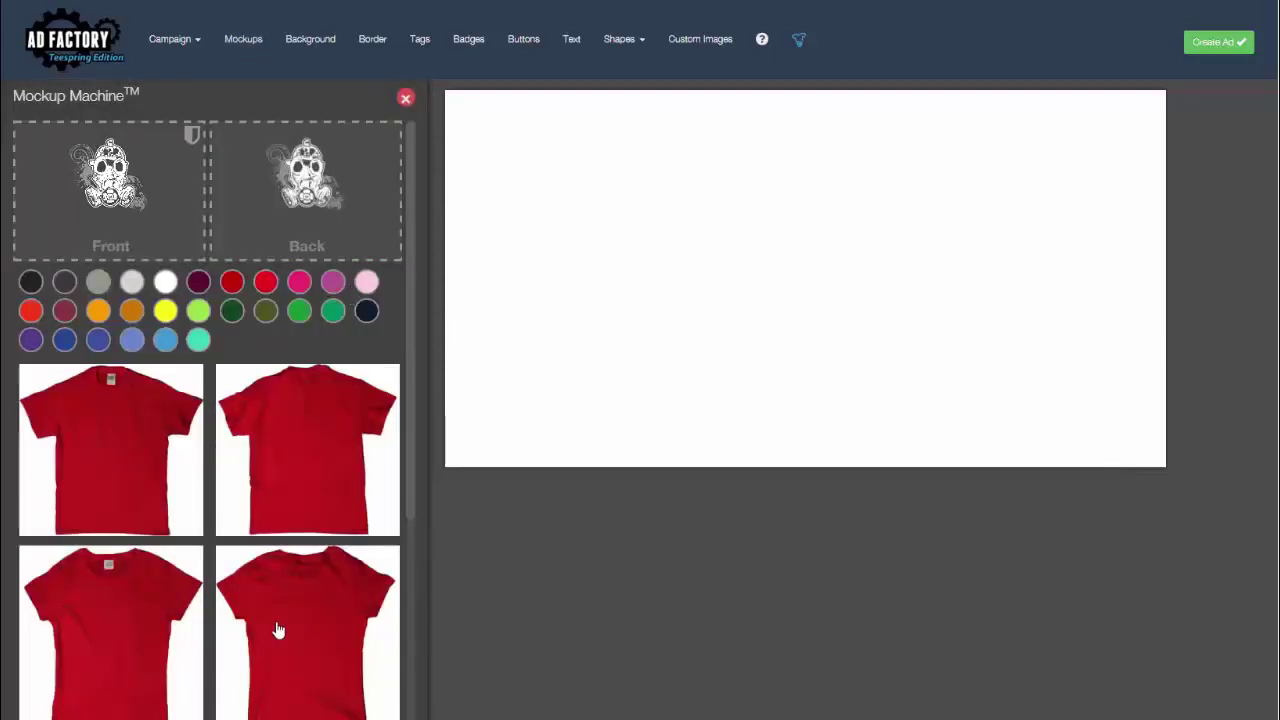
{"action": "left_click", "coordinate": [279, 630]}
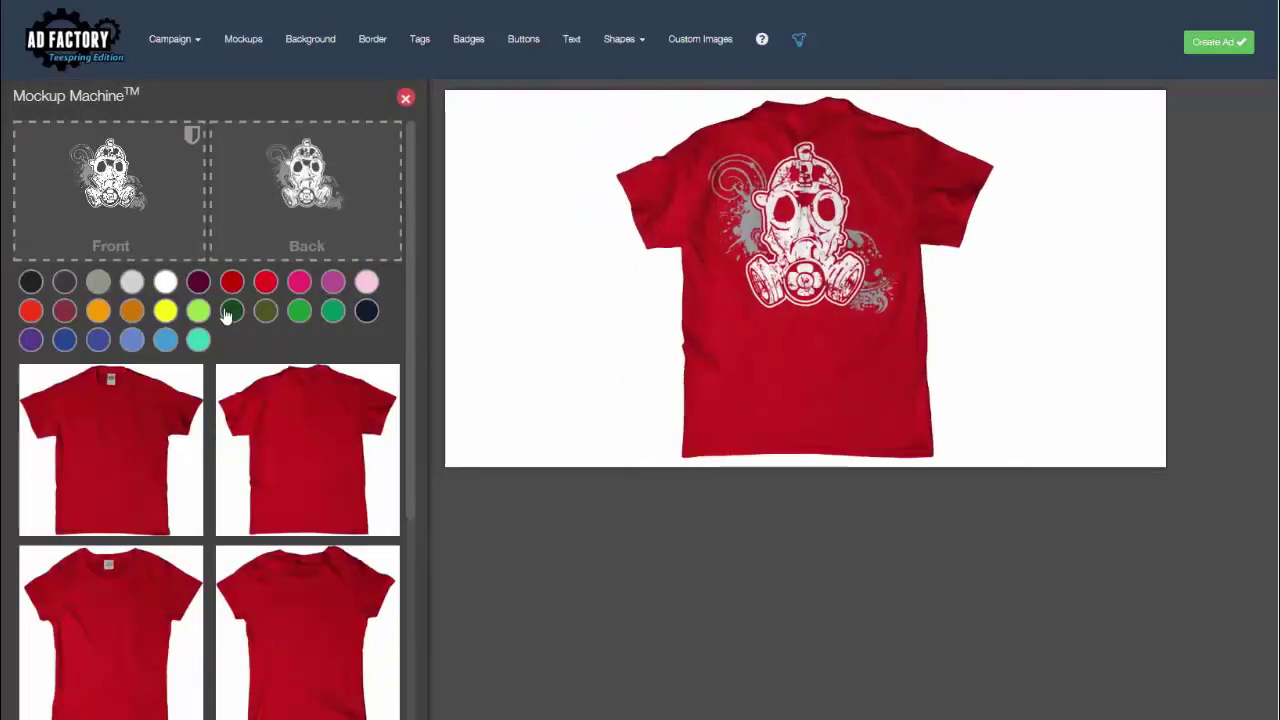
Switch the mockups to dark green and slide the green shirt left beside the red one.
{"action": "left_click", "coordinate": [230, 312]}
{"action": "left_click", "coordinate": [268, 566]}
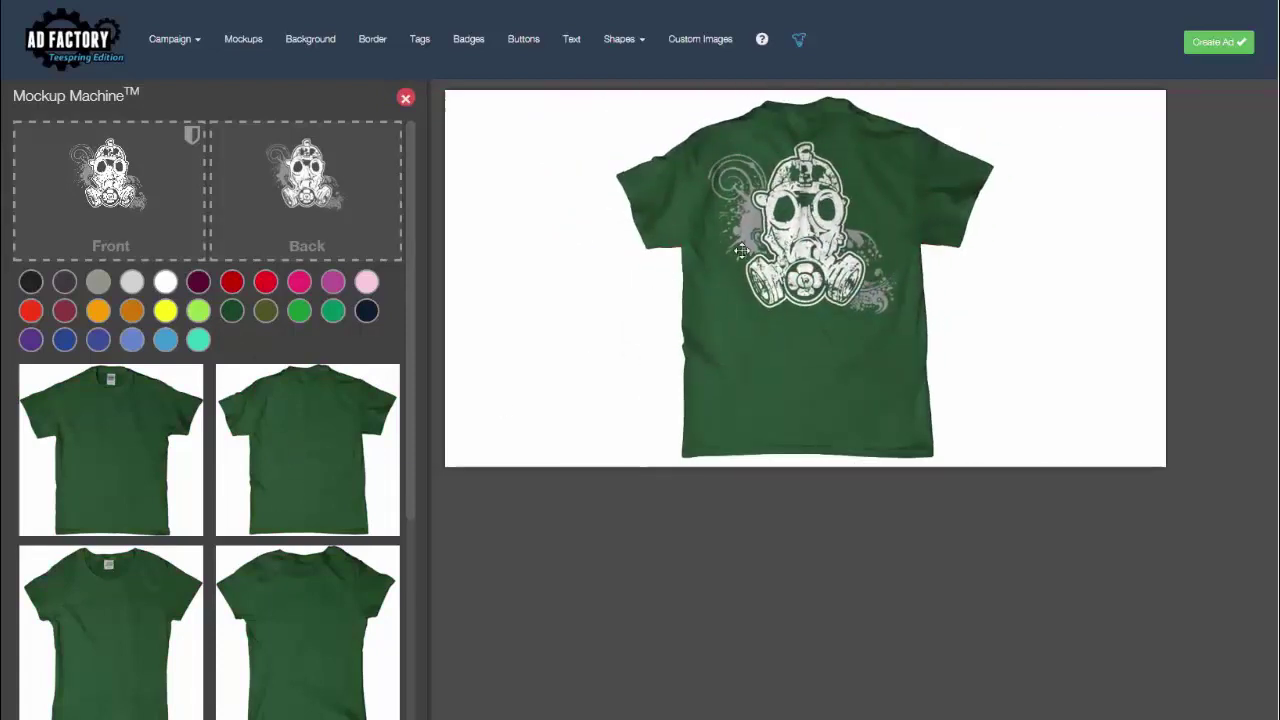
{"action": "left_click_drag", "start_coordinate": [741, 252], "coordinate": [577, 300]}
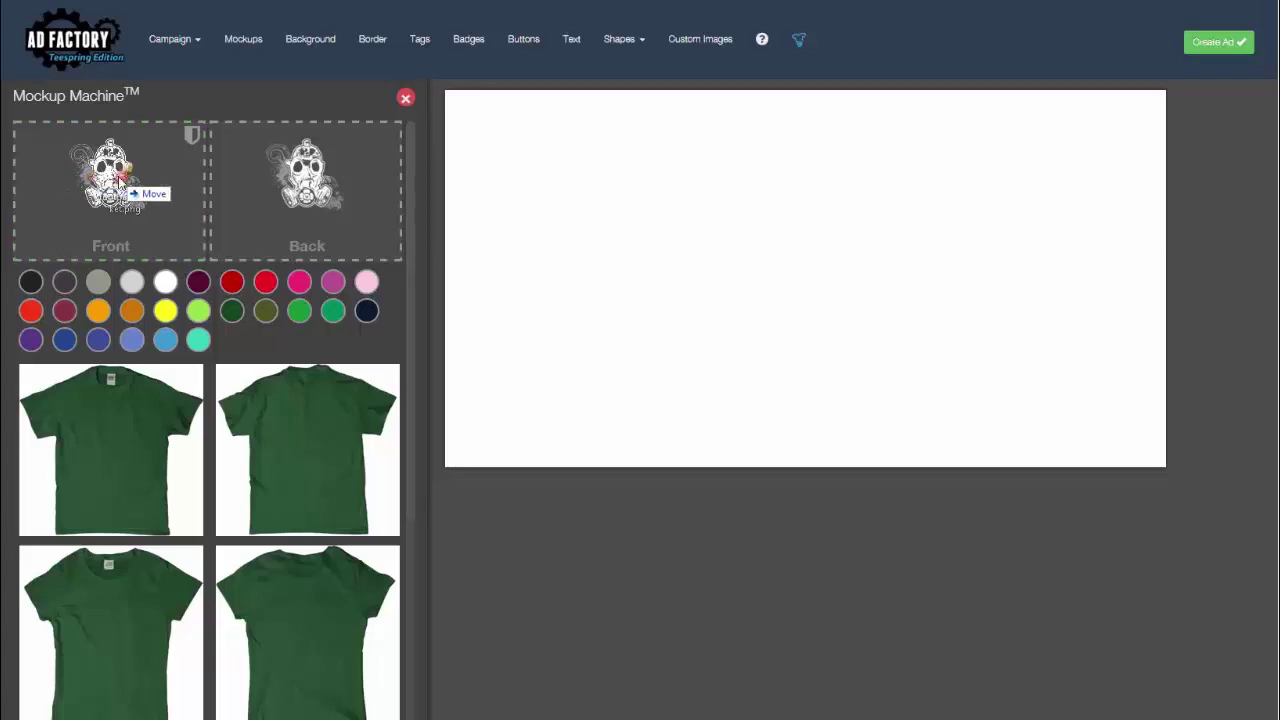
Load the football-and-beer image into the Front slot and the Kansas City image into the Back slot.
{"action": "left_click_drag", "start_coordinate": [110, 180], "coordinate": [135, 186]}
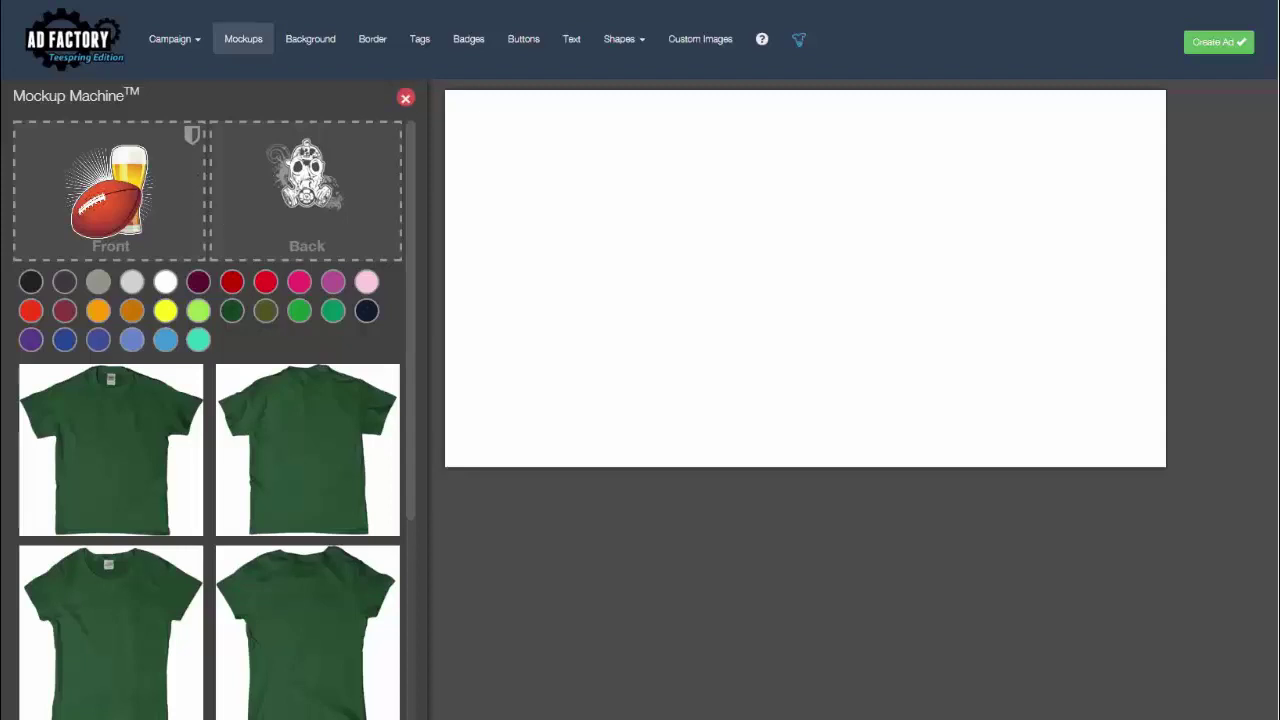
{"action": "left_click_drag", "start_coordinate": [122, 250], "coordinate": [300, 195]}
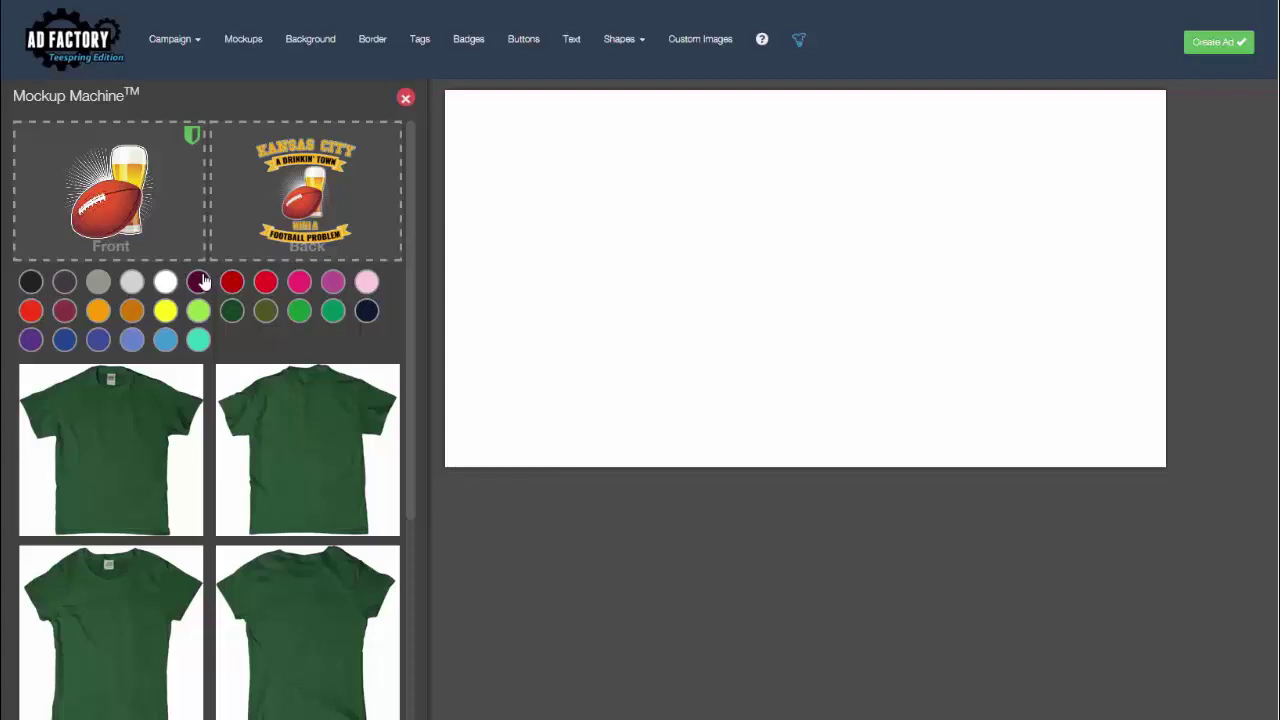
Add a red front hoodie with the football-and-beer chest print to the canvas.
{"action": "scroll", "coordinate": [211, 289], "scroll_direction": "down", "scroll_amount": 3}
{"action": "scroll", "coordinate": [211, 289], "scroll_direction": "up", "scroll_amount": 3}
{"action": "left_click", "coordinate": [232, 281]}
{"action": "scroll", "coordinate": [286, 437], "scroll_direction": "down", "scroll_amount": 3}
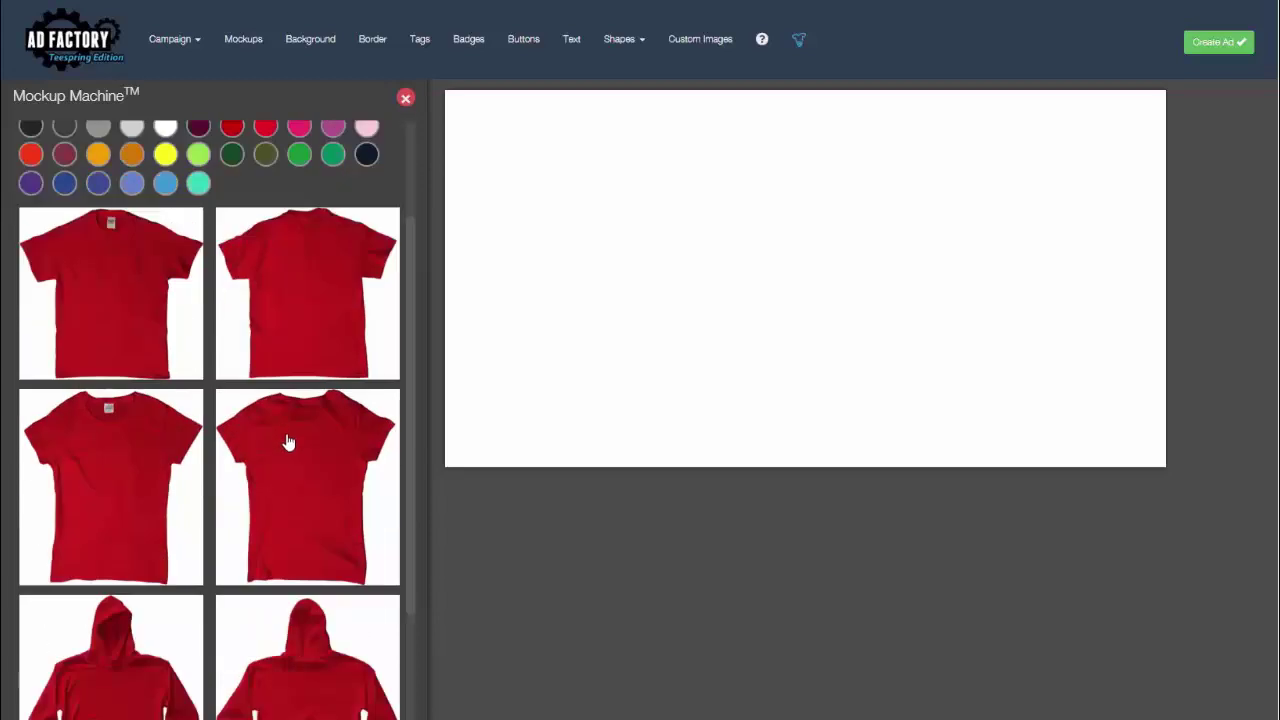
{"action": "scroll", "coordinate": [289, 429], "scroll_direction": "down", "scroll_amount": 4}
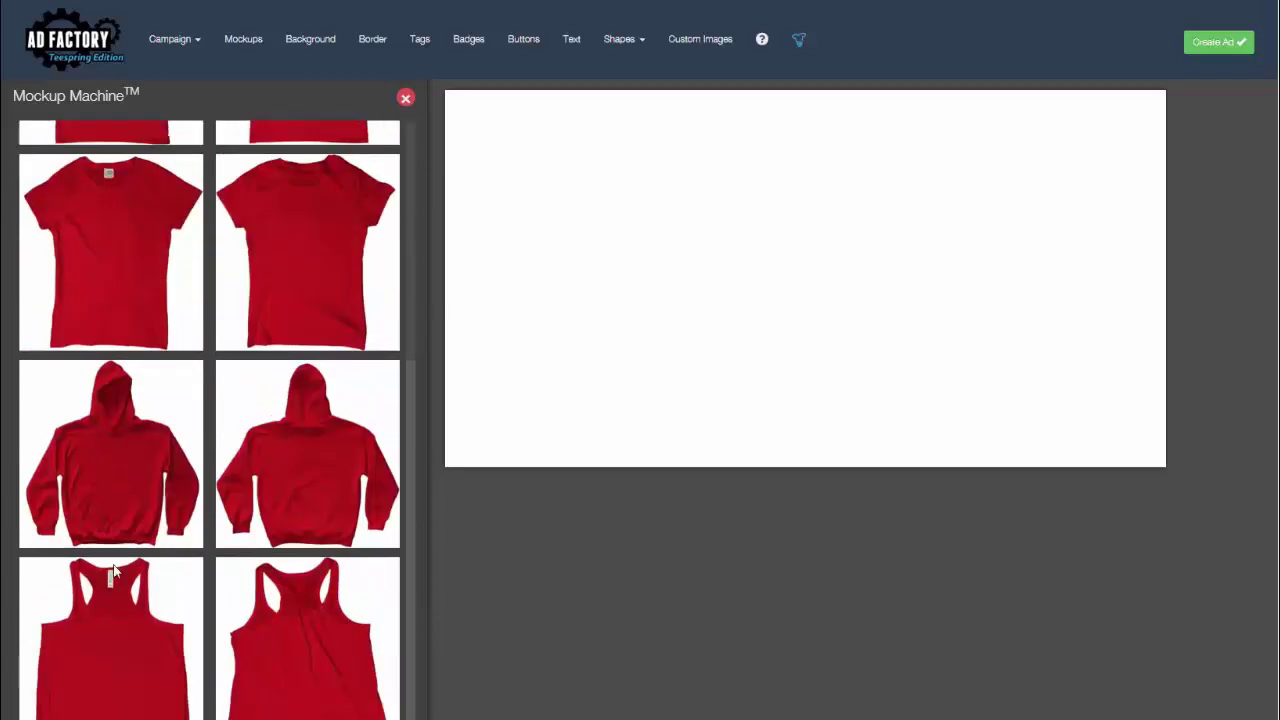
{"action": "left_click", "coordinate": [110, 455]}
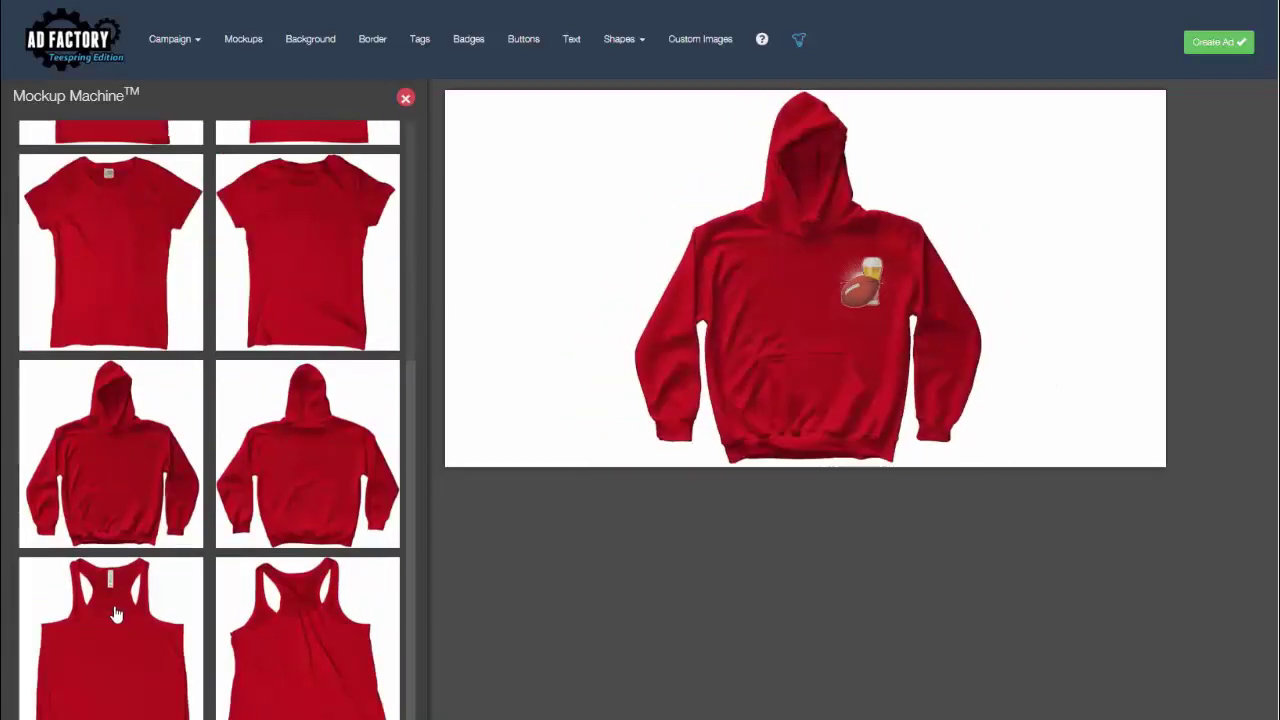
{"action": "left_click", "coordinate": [634, 331]}
Enlarge the red hoodie and move it to the canvas's left side.
{"action": "left_click_drag", "start_coordinate": [663, 329], "coordinate": [589, 374]}
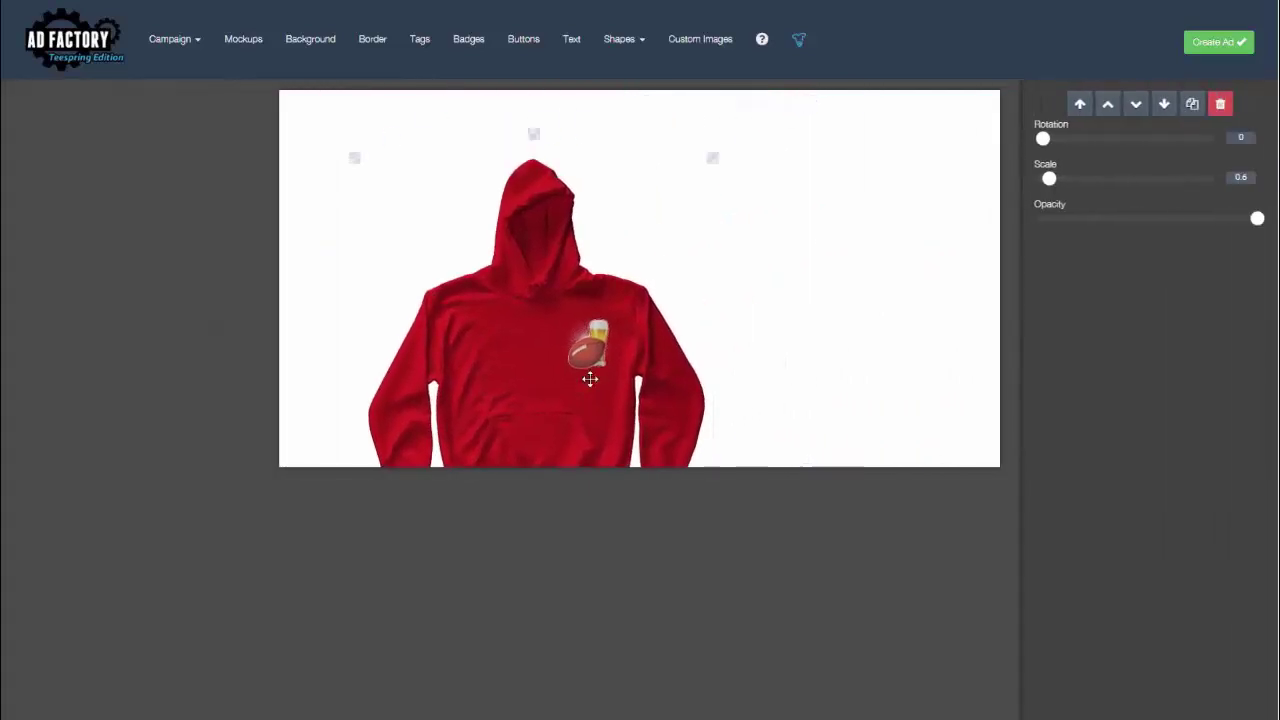
{"action": "left_click_drag", "start_coordinate": [366, 151], "coordinate": [262, 30]}
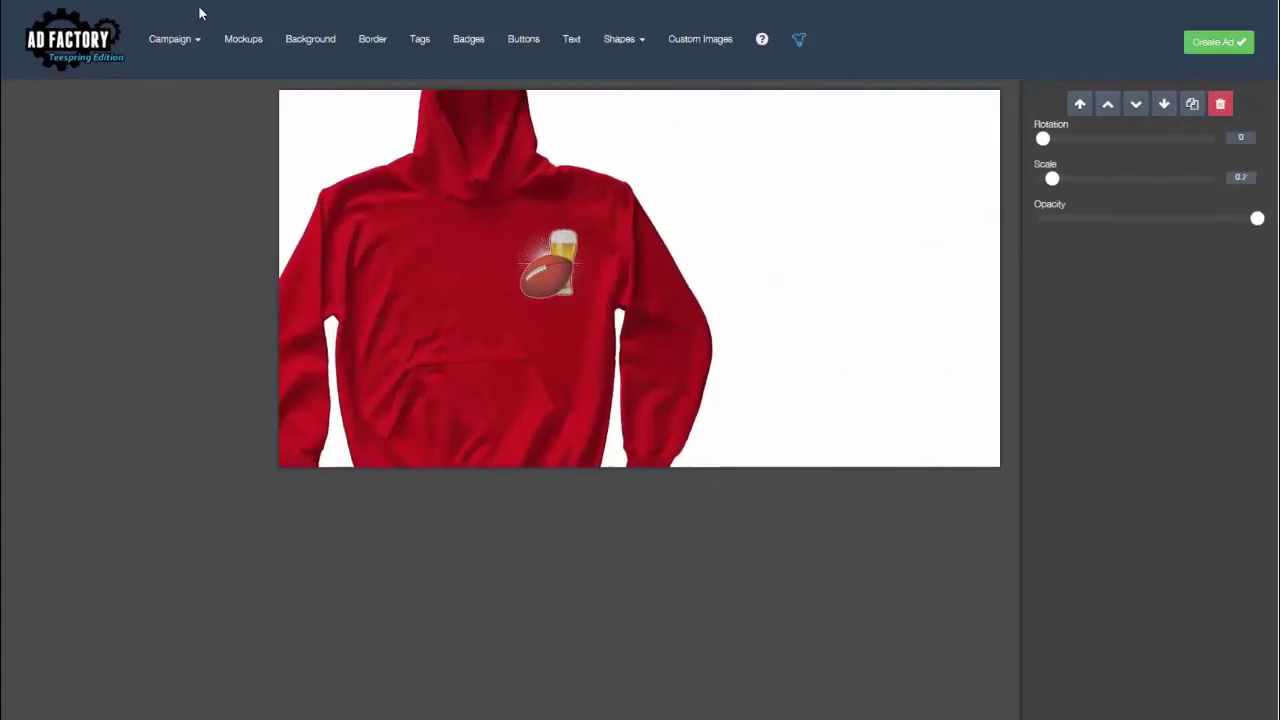
{"action": "left_click_drag", "start_coordinate": [389, 233], "coordinate": [351, 229]}
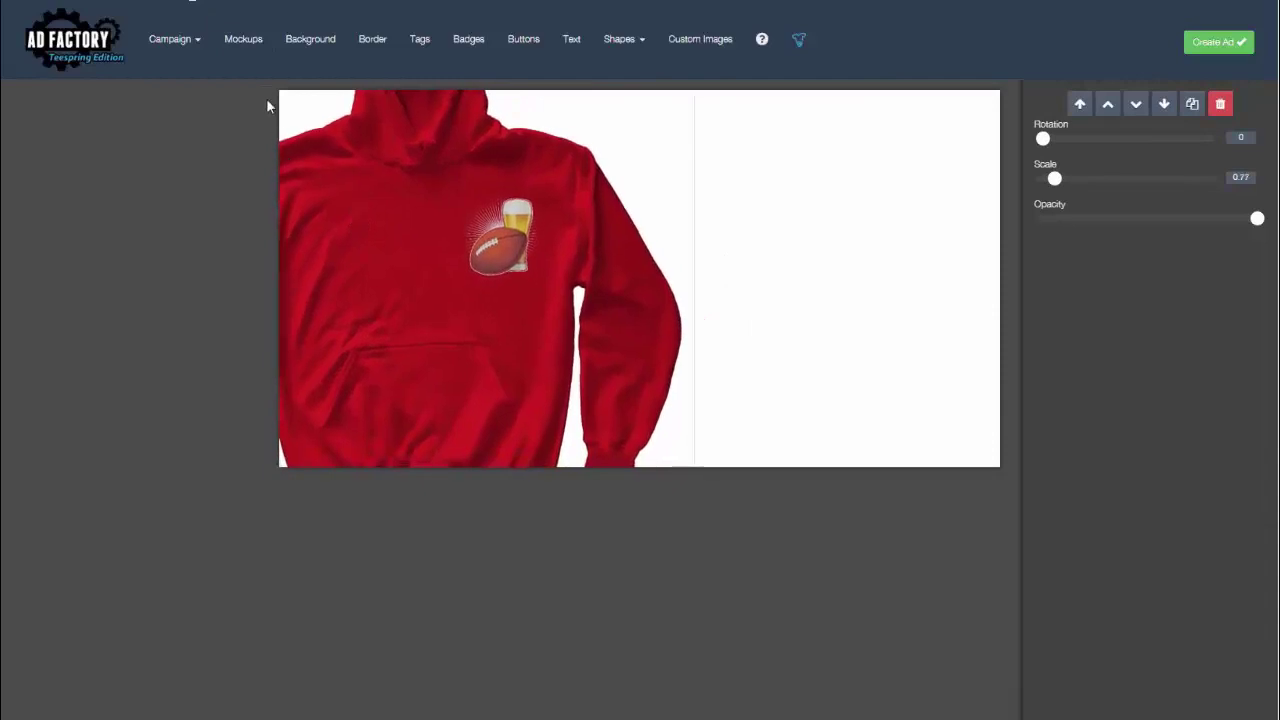
{"action": "left_click", "coordinate": [245, 38]}
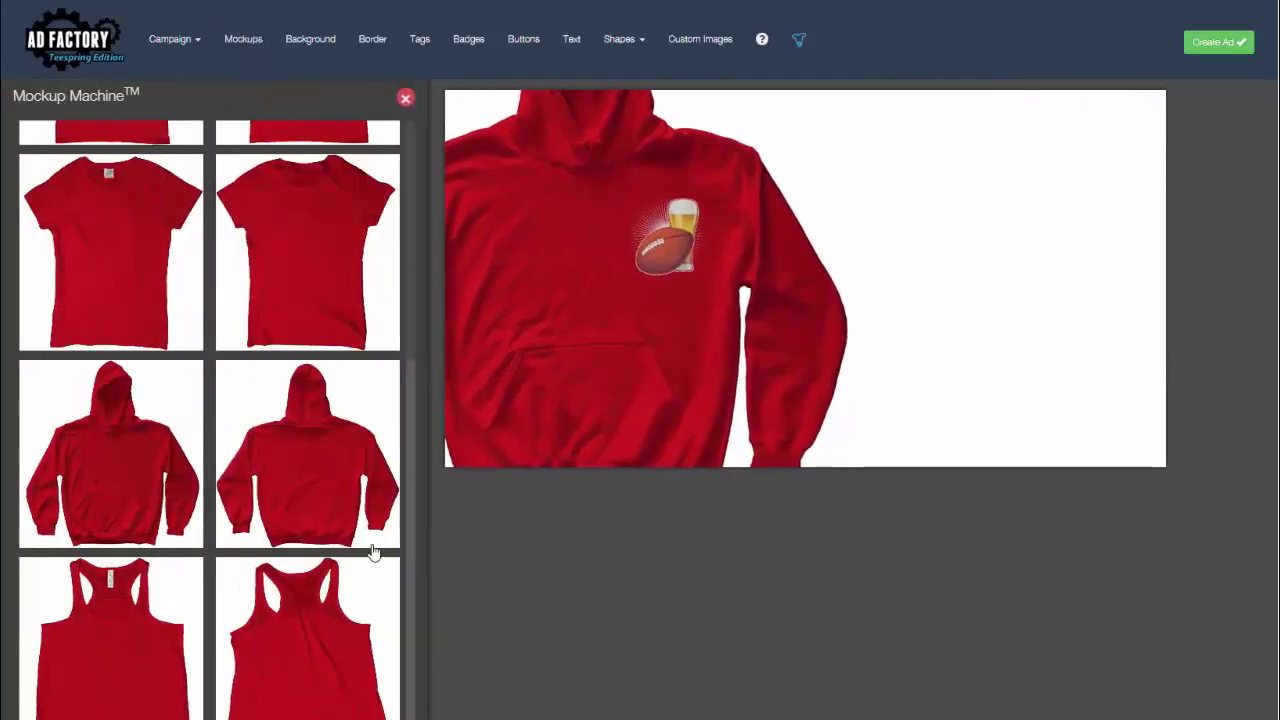
Add the red Kansas City back hoodie, enlarge it, move it right and send it behind the front hoodie.
{"action": "left_click", "coordinate": [307, 453]}
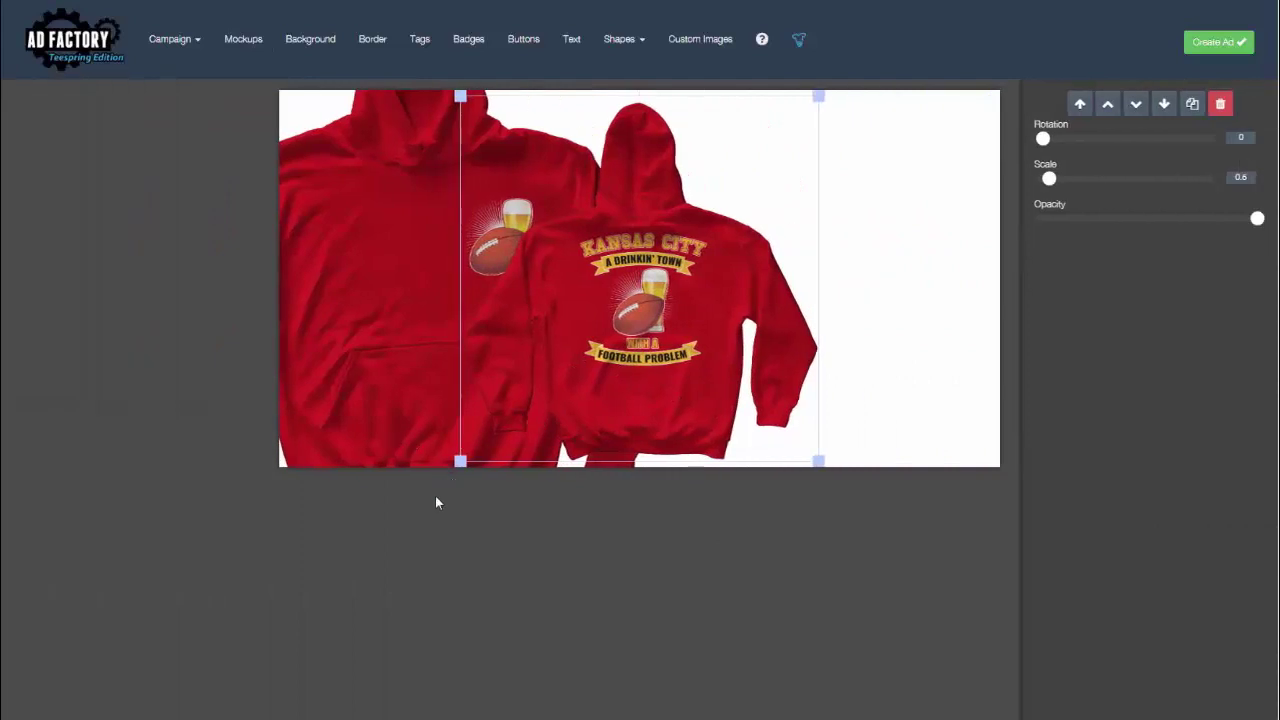
{"action": "left_click_drag", "start_coordinate": [460, 461], "coordinate": [263, 706]}
{"action": "mouse_move", "coordinate": [591, 386]}
{"action": "left_mouse_down"}
{"action": "mouse_move", "coordinate": [816, 200]}
{"action": "mouse_move", "coordinate": [848, 205]}
{"action": "left_mouse_up"}
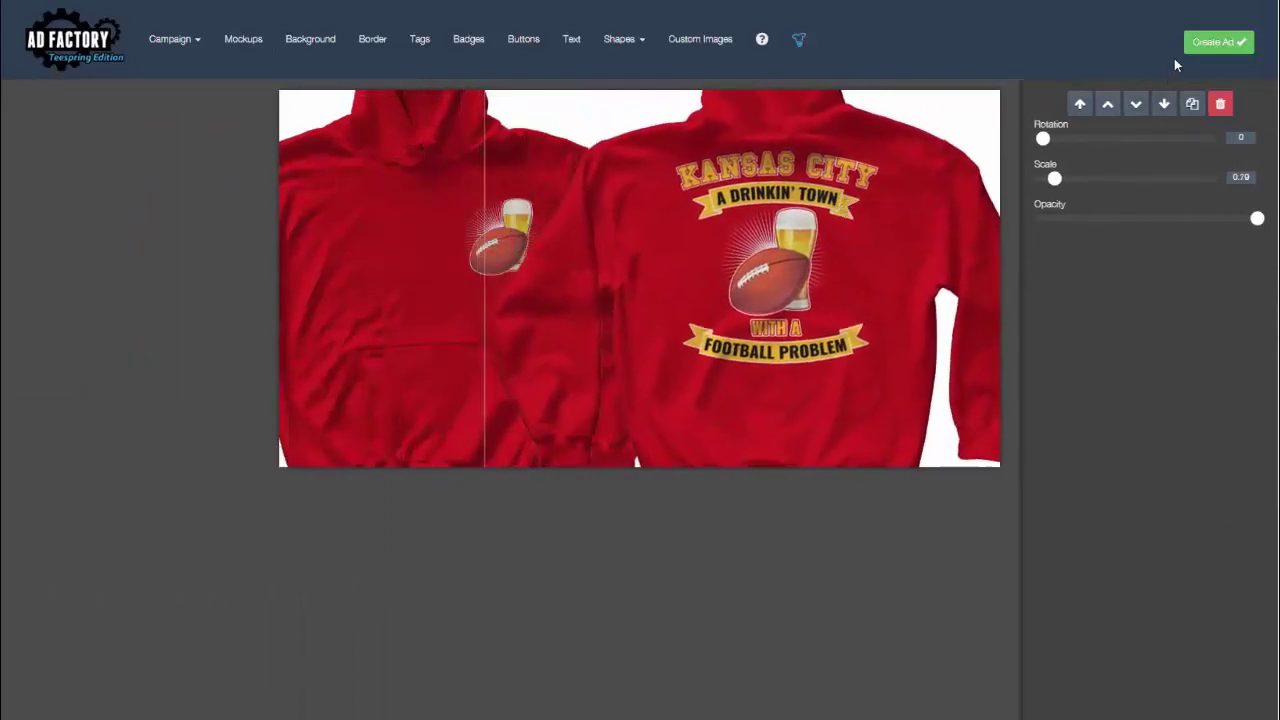
{"action": "left_click", "coordinate": [1164, 104]}
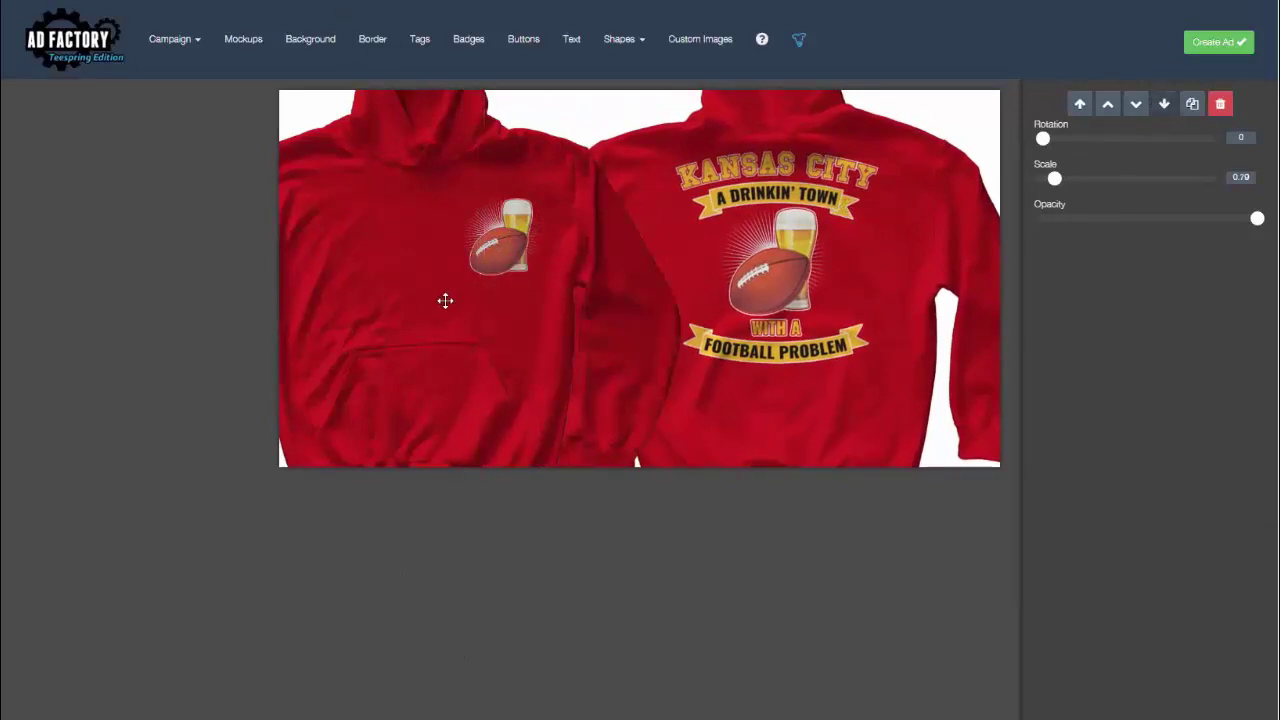
{"action": "left_click", "coordinate": [245, 40]}
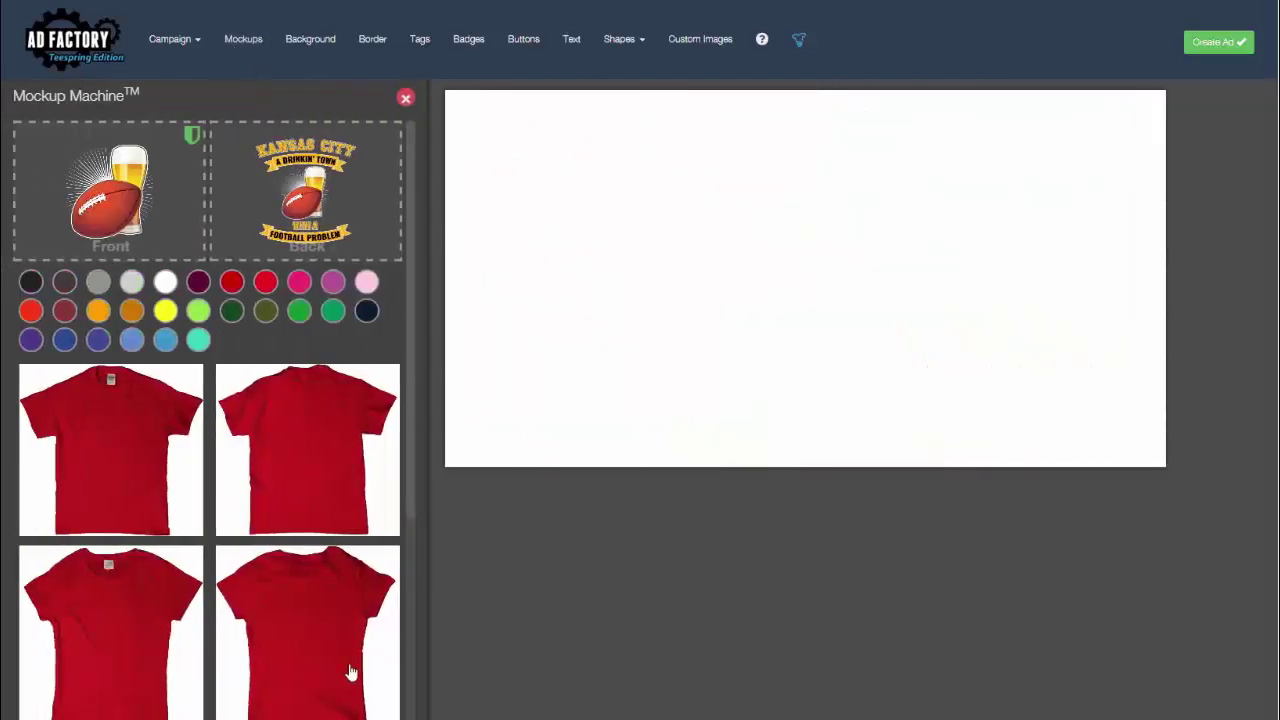
Add a red Kansas City back-view tee and move it to the canvas's left side.
{"action": "left_click", "coordinate": [350, 670]}
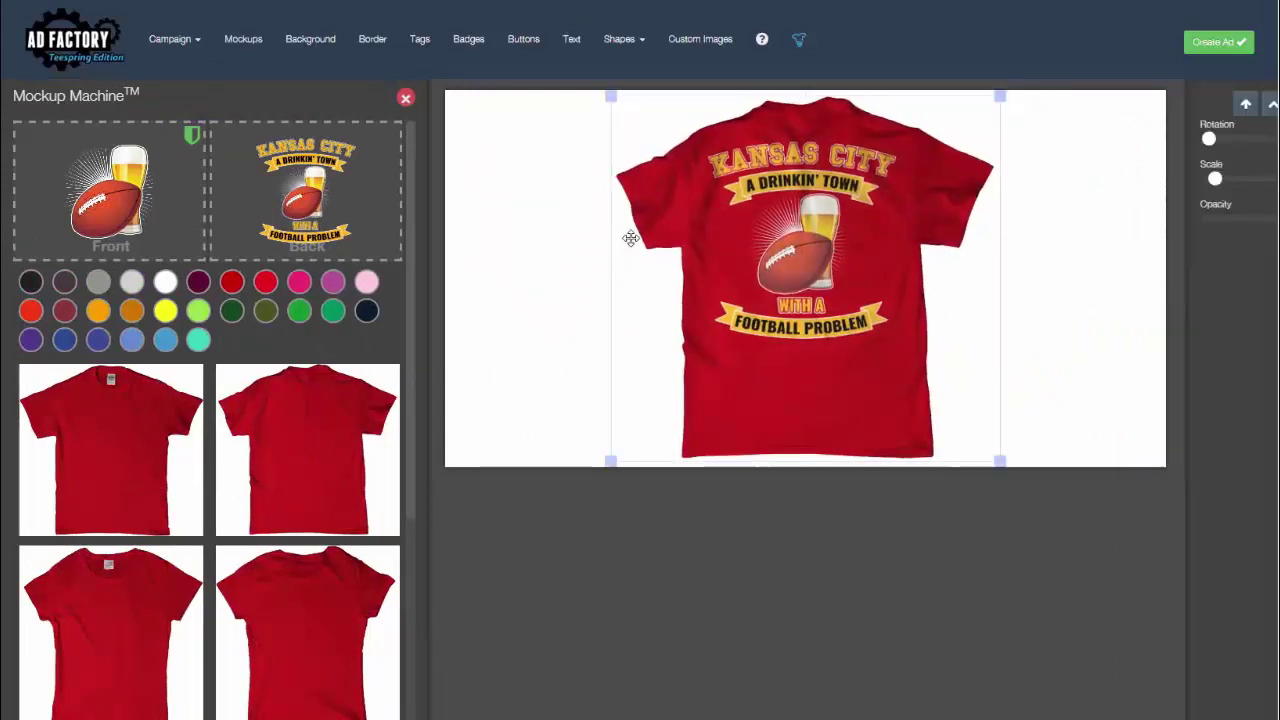
{"action": "left_click", "coordinate": [629, 237]}
{"action": "left_click_drag", "start_coordinate": [714, 240], "coordinate": [514, 251]}
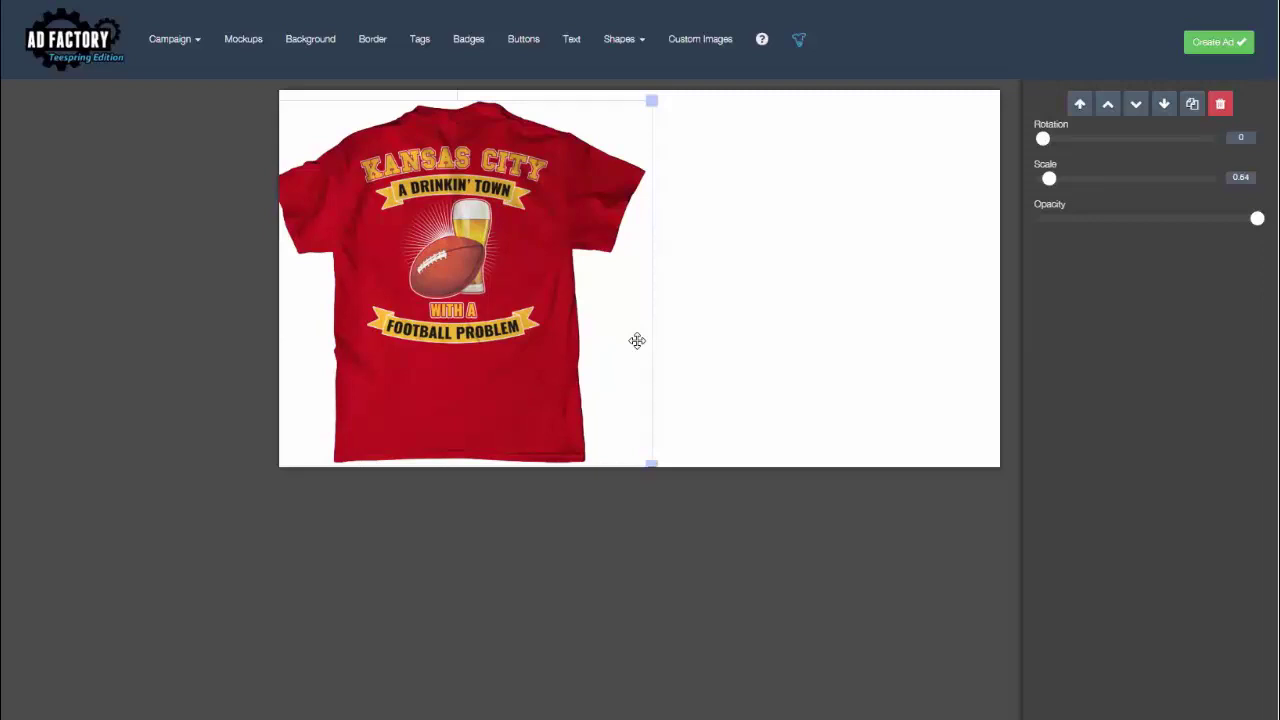
Switch the shirt mockup templates to maroon.
{"action": "left_click", "coordinate": [233, 41]}
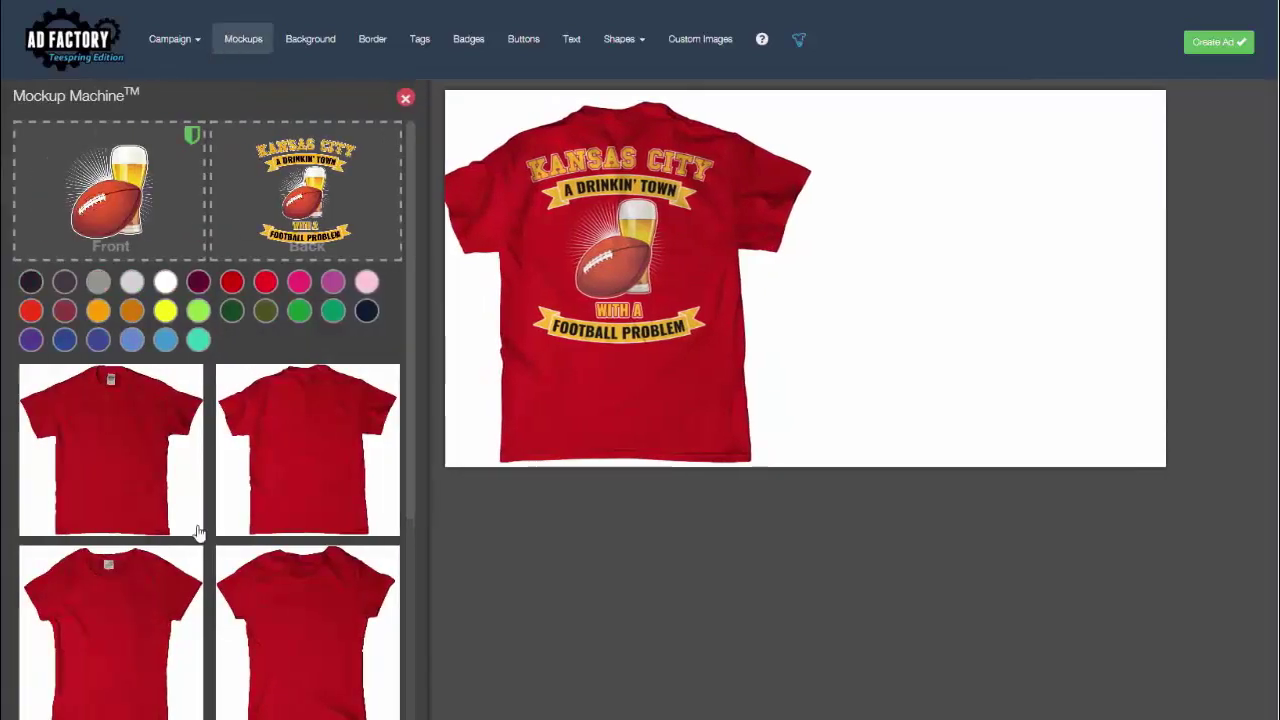
{"action": "scroll", "coordinate": [231, 480], "scroll_direction": "down", "scroll_amount": 2}
{"action": "scroll", "coordinate": [277, 514], "scroll_direction": "down", "scroll_amount": 2}
{"action": "scroll", "coordinate": [285, 514], "scroll_direction": "up", "scroll_amount": 3}
{"action": "scroll", "coordinate": [195, 402], "scroll_direction": "up", "scroll_amount": 1}
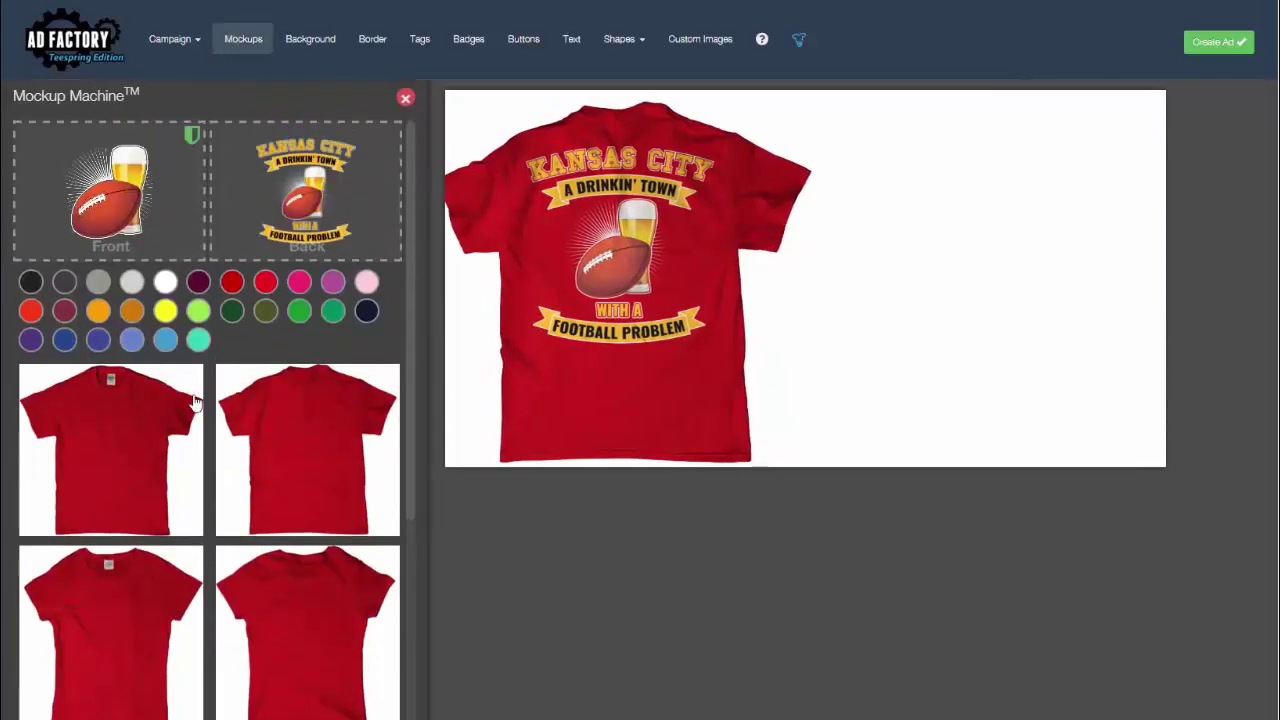
{"action": "left_click", "coordinate": [64, 311]}
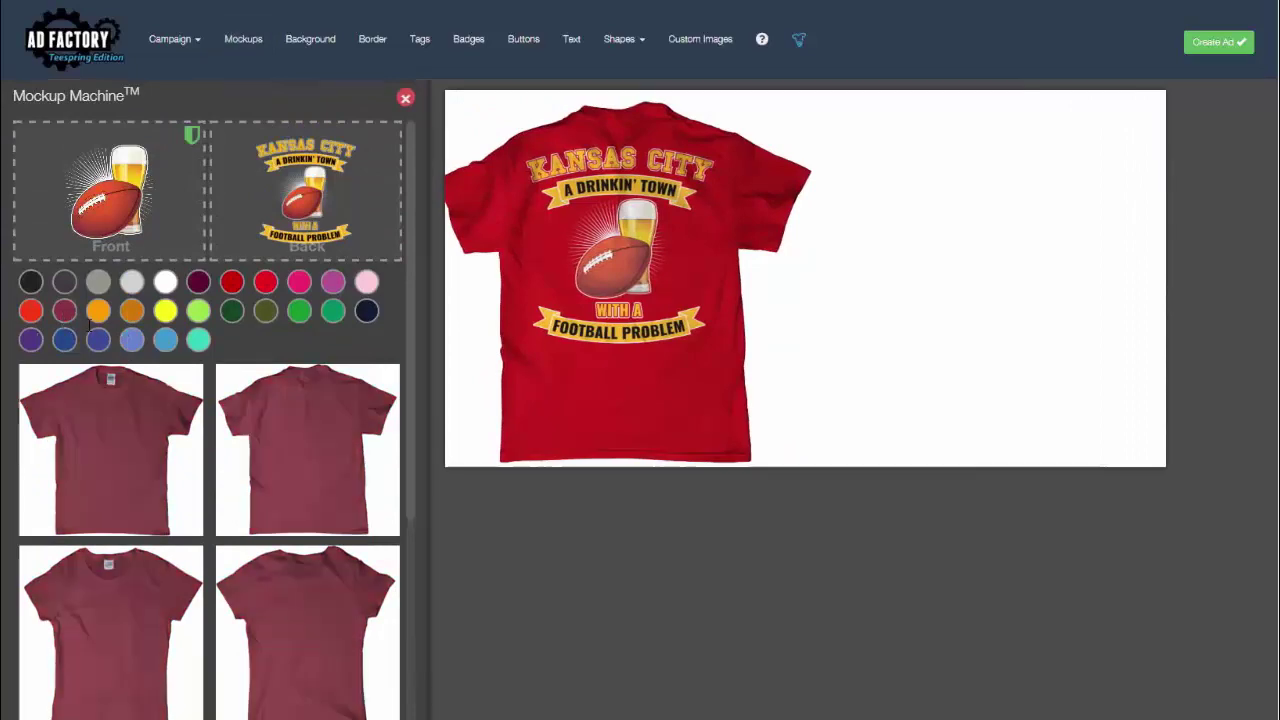
Add a maroon Kansas City back-view tee and position it to the right of the red tee.
{"action": "left_click", "coordinate": [307, 450]}
{"action": "left_click_drag", "start_coordinate": [903, 271], "coordinate": [985, 278]}
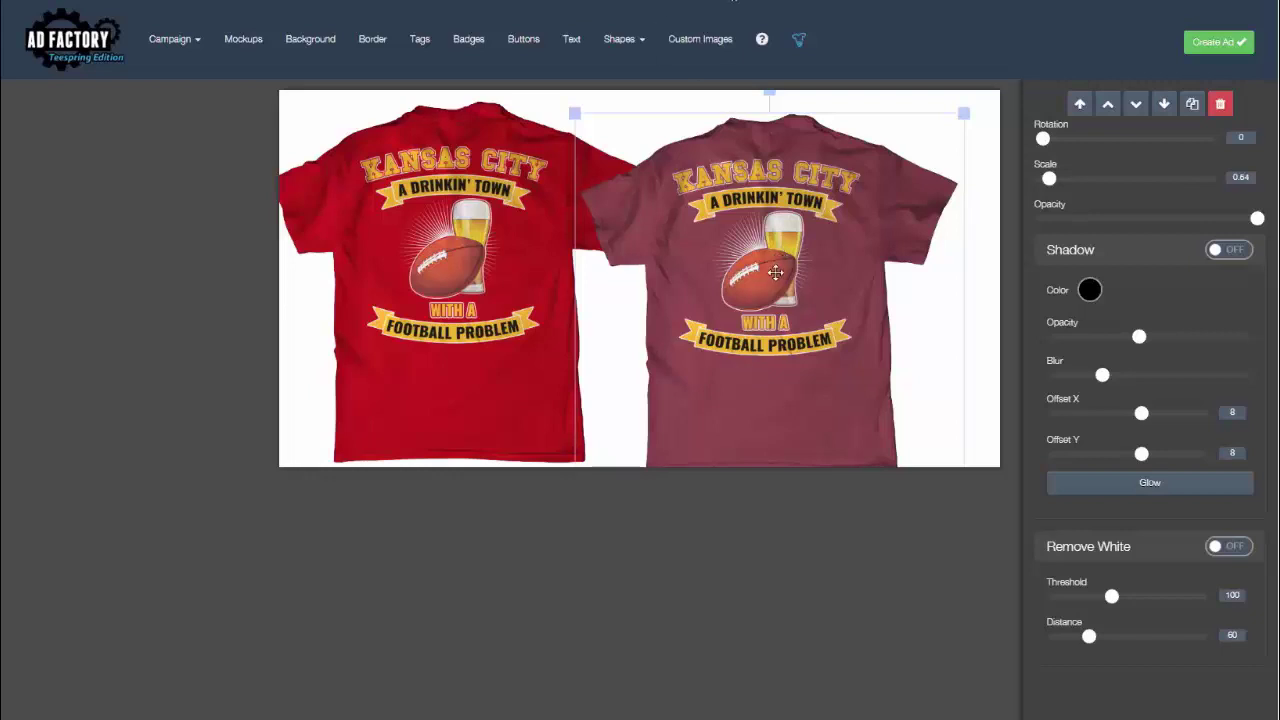
{"action": "left_click_drag", "start_coordinate": [776, 272], "coordinate": [801, 265]}
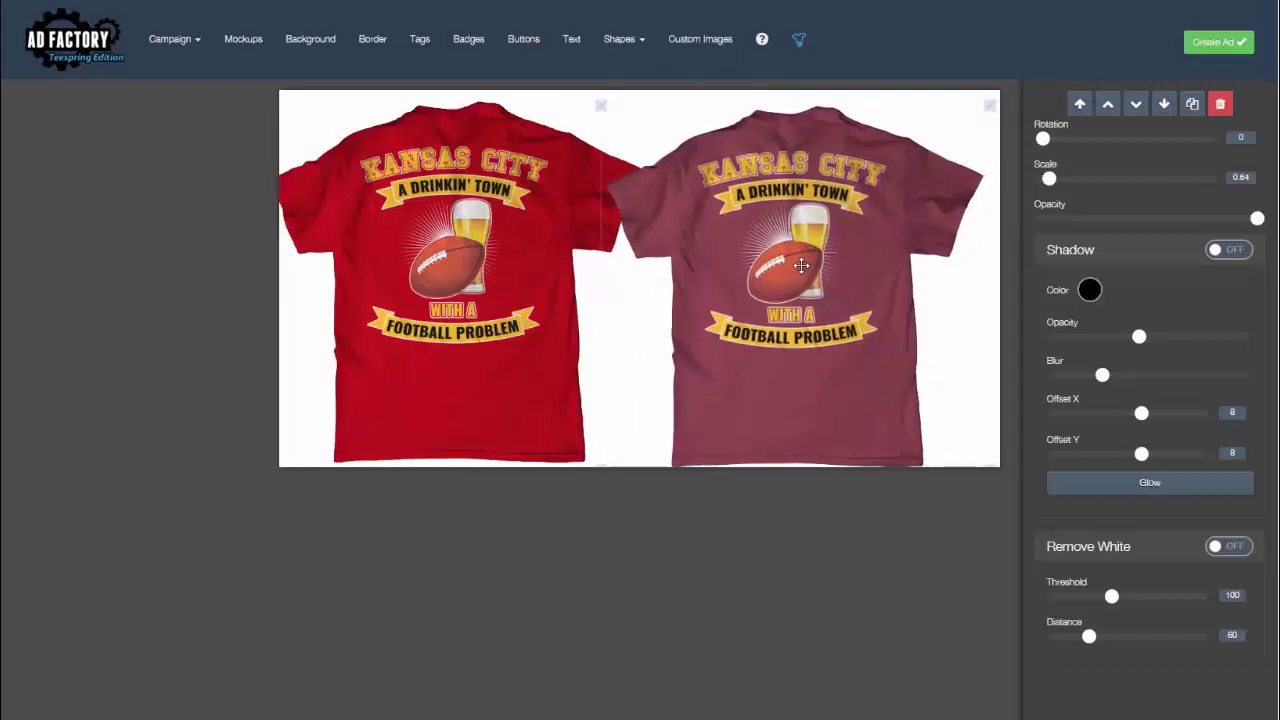
Reopen the Mockup Machine and scroll through the maroon template thumbnails.
{"action": "left_click", "coordinate": [243, 39]}
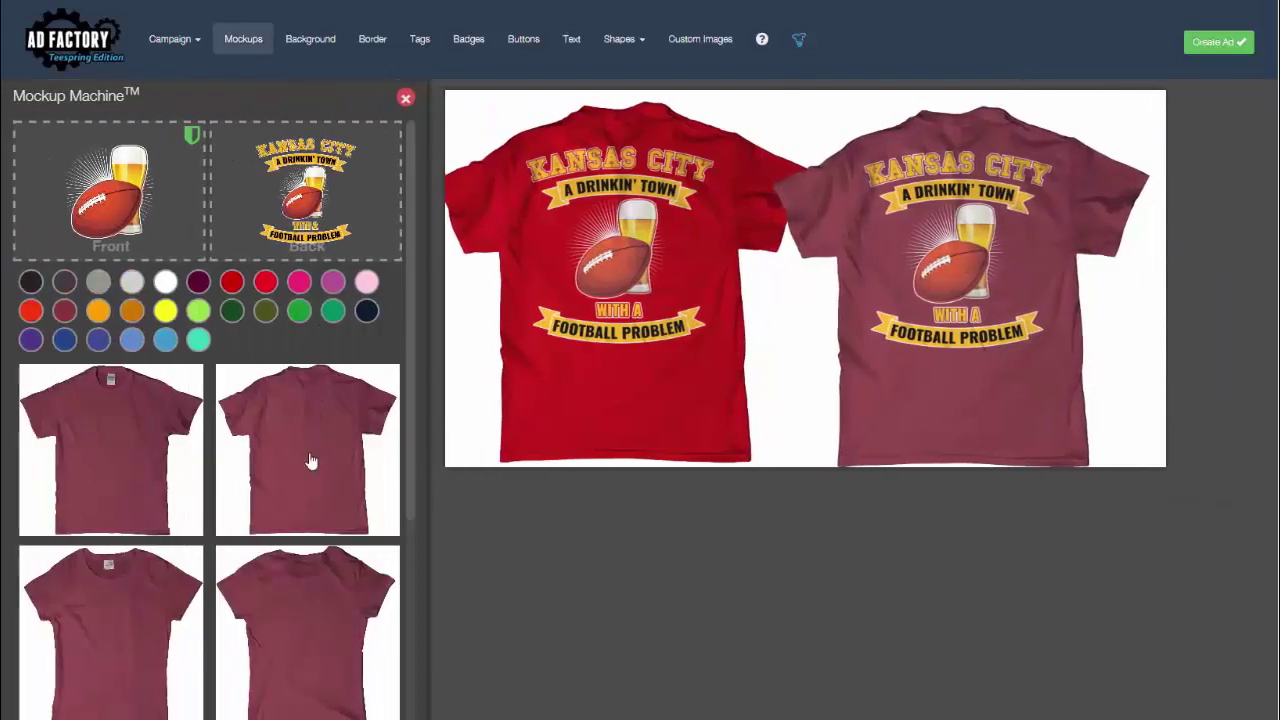
{"action": "scroll", "coordinate": [311, 461], "scroll_direction": "down", "scroll_amount": 3}
{"action": "scroll", "coordinate": [204, 432], "scroll_direction": "down", "scroll_amount": 1}
{"action": "scroll", "coordinate": [270, 600], "scroll_direction": "down", "scroll_amount": 1}
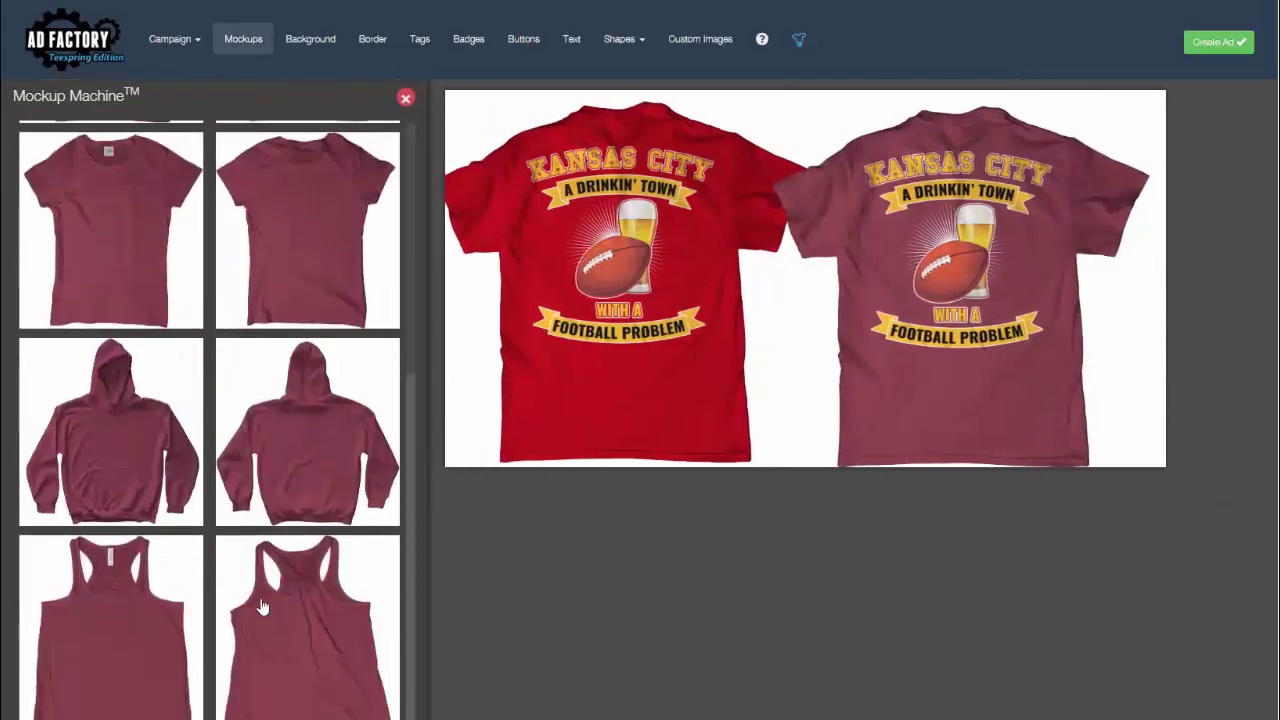
{"action": "scroll", "coordinate": [260, 600], "scroll_direction": "up", "scroll_amount": 3}
{"action": "scroll", "coordinate": [260, 568], "scroll_direction": "up", "scroll_amount": 2}
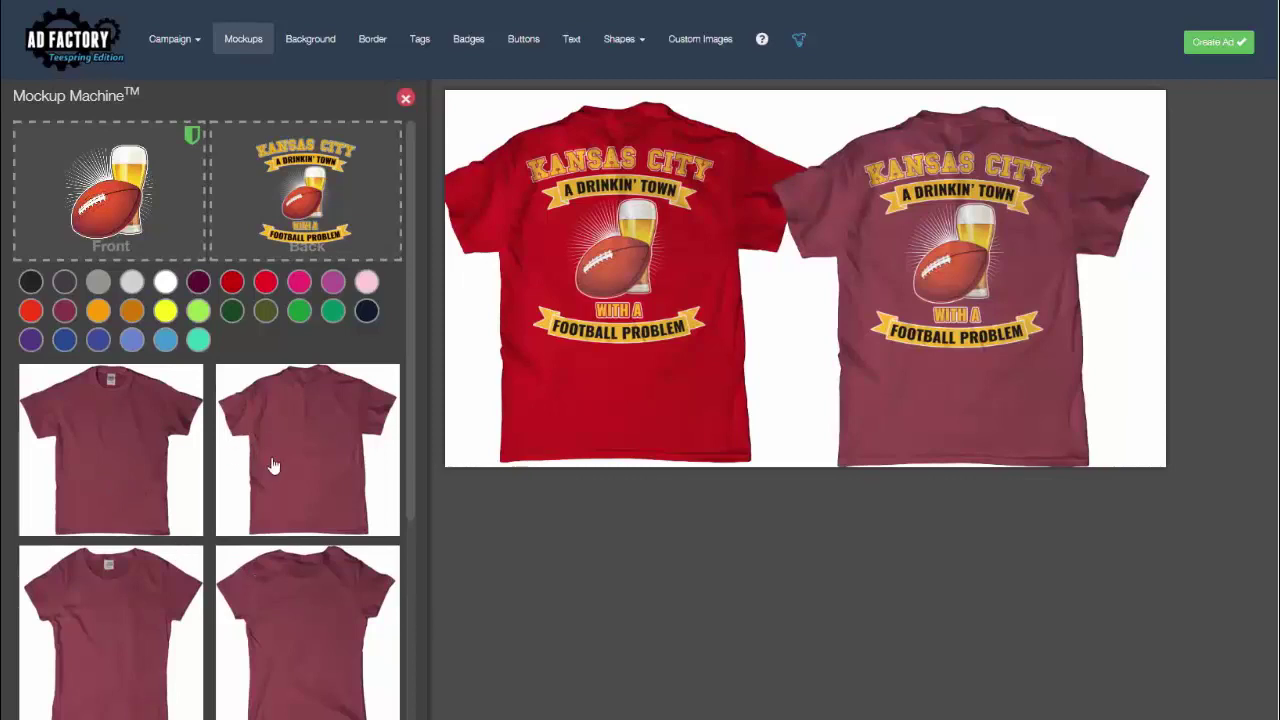